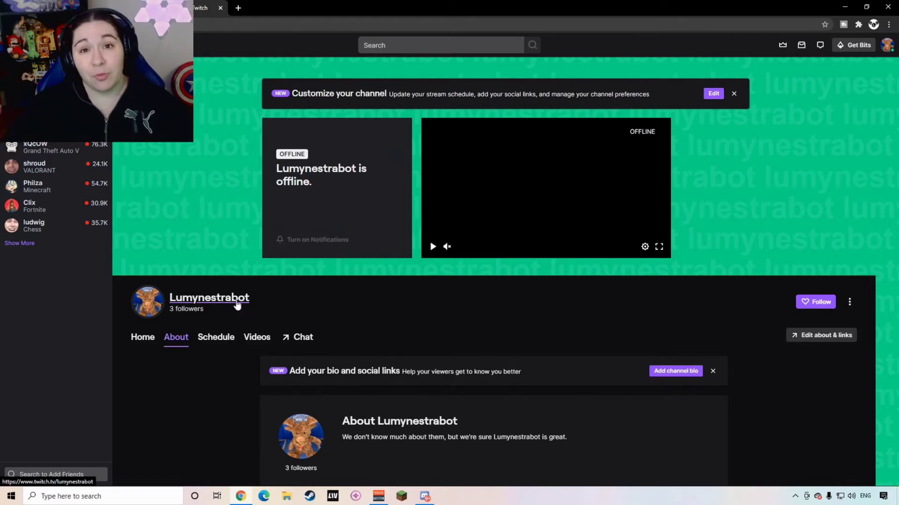
# - Show the channel's Home view and scroll to the About section, highlighting its default description
pyautogui.click(143, 340)
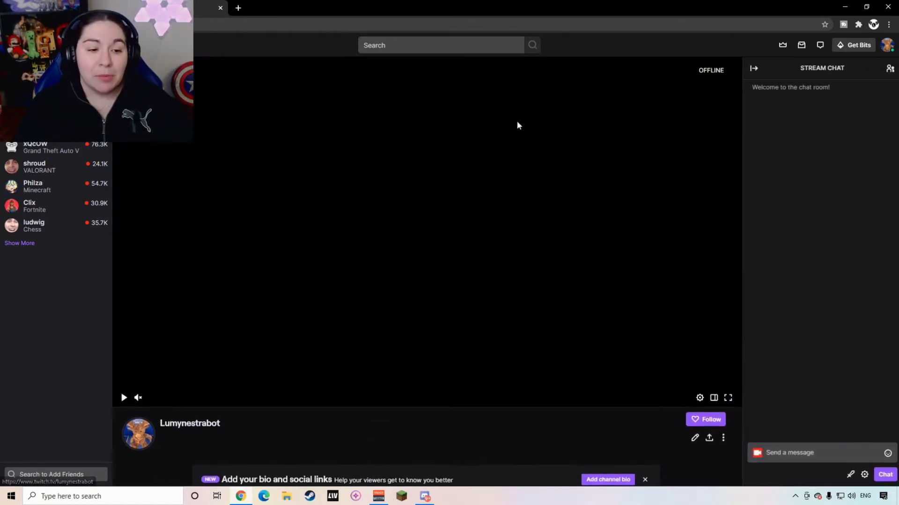
pyautogui.scroll(-5, 290, 273)
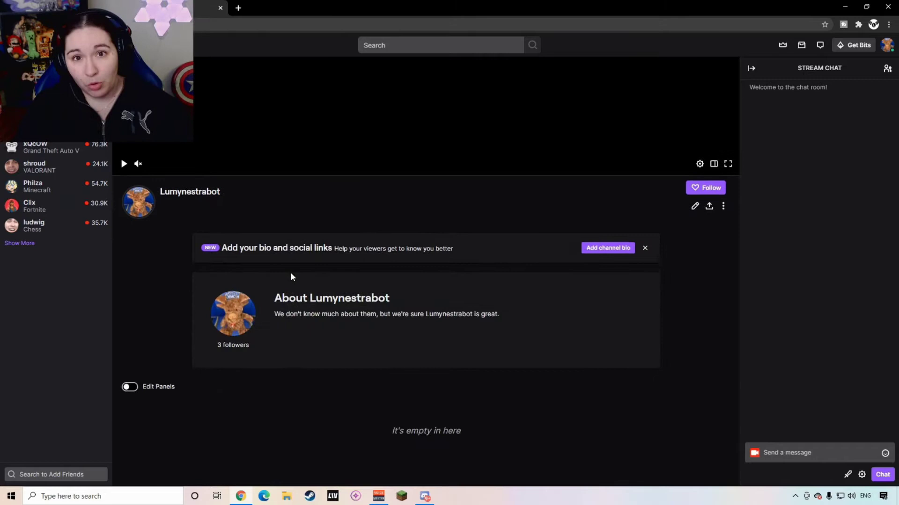
pyautogui.scroll(-2, 419, 367)
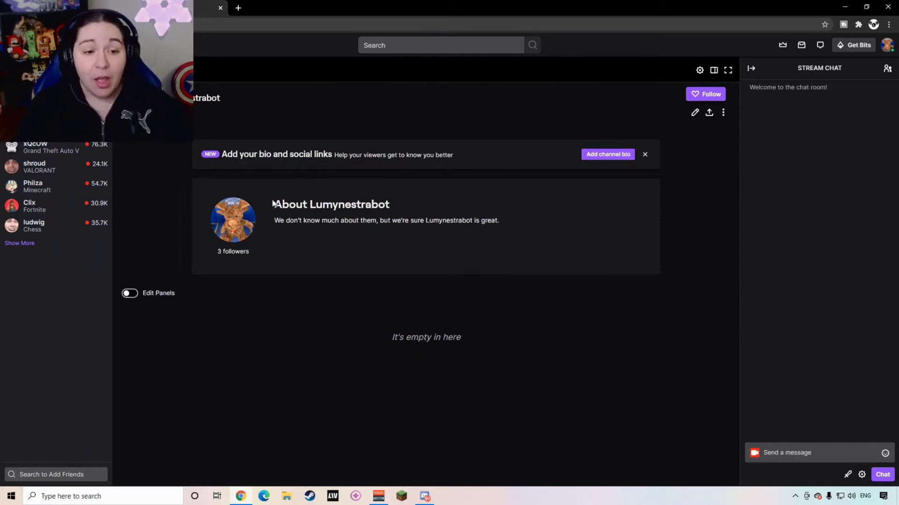
pyautogui.moveTo(272, 203); pyautogui.dragTo(492, 217)
# - Clear the text highlight on the About section
pyautogui.click(454, 248)
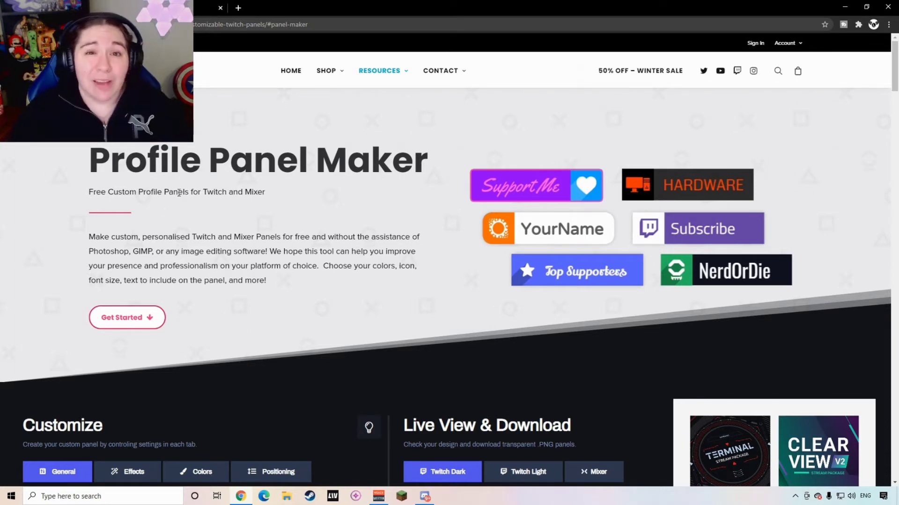
pyautogui.scroll(-1, 233, 247)
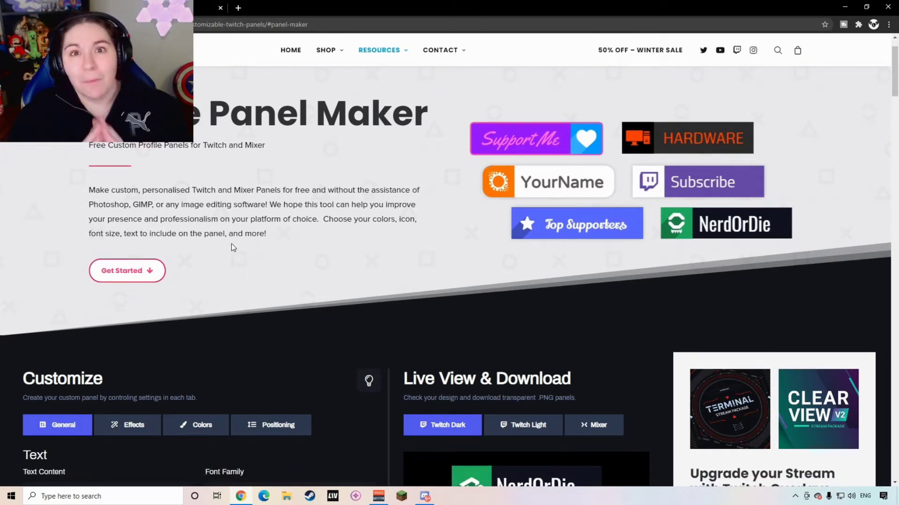
pyautogui.scroll(-4, 231, 244)
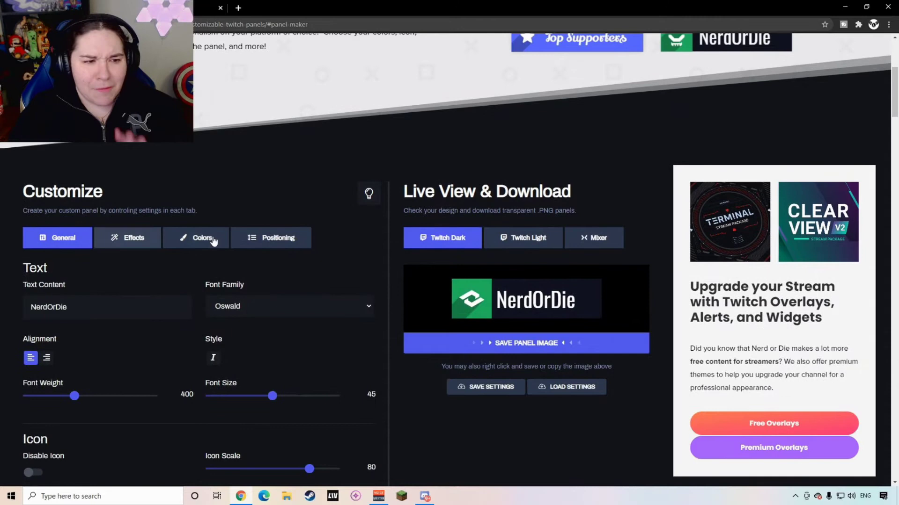
pyautogui.scroll(5, 216, 213)
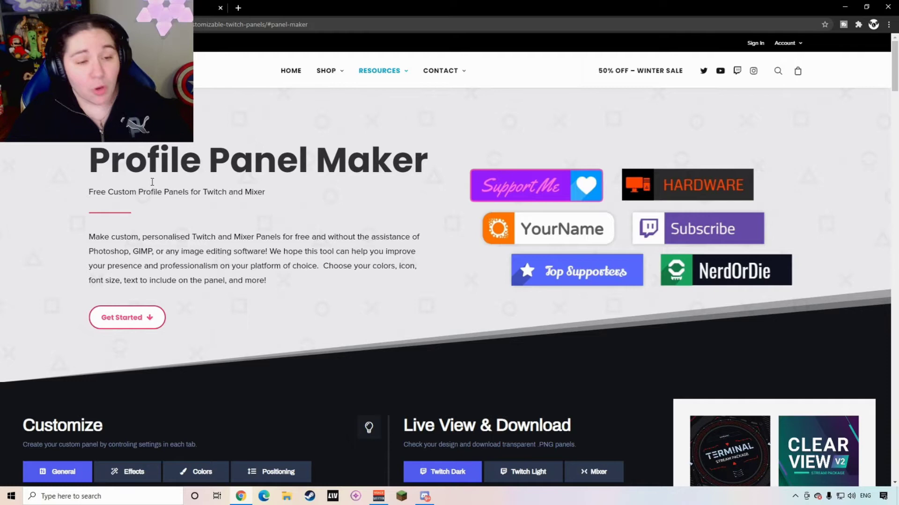
pyautogui.scroll(-5, 153, 182)
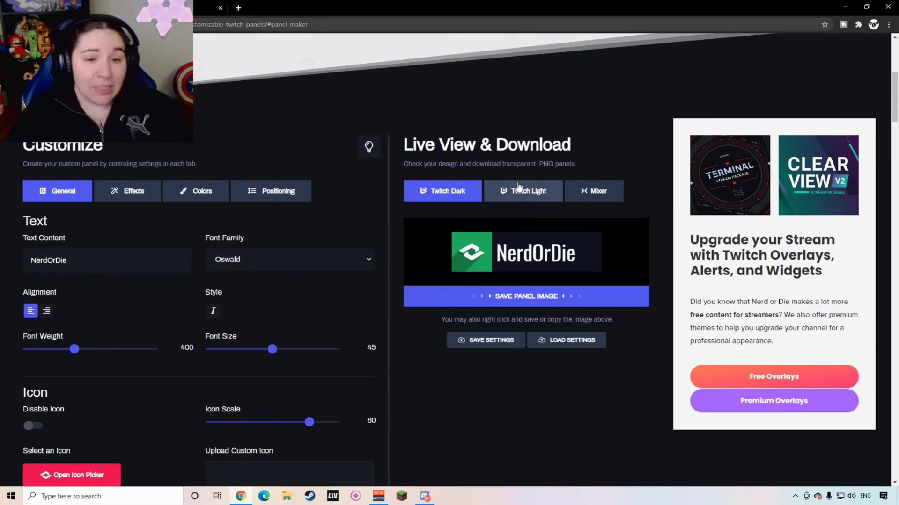
pyautogui.click(490, 192)
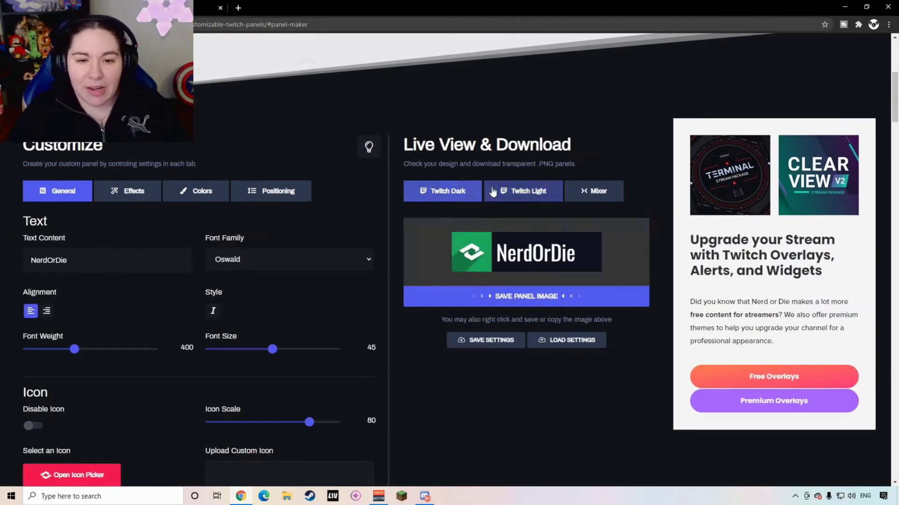
pyautogui.click(521, 190)
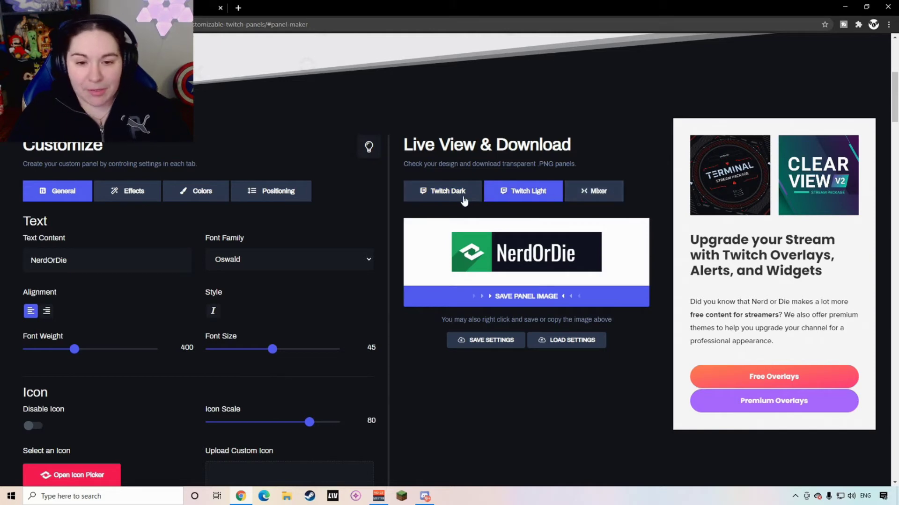
pyautogui.click(449, 192)
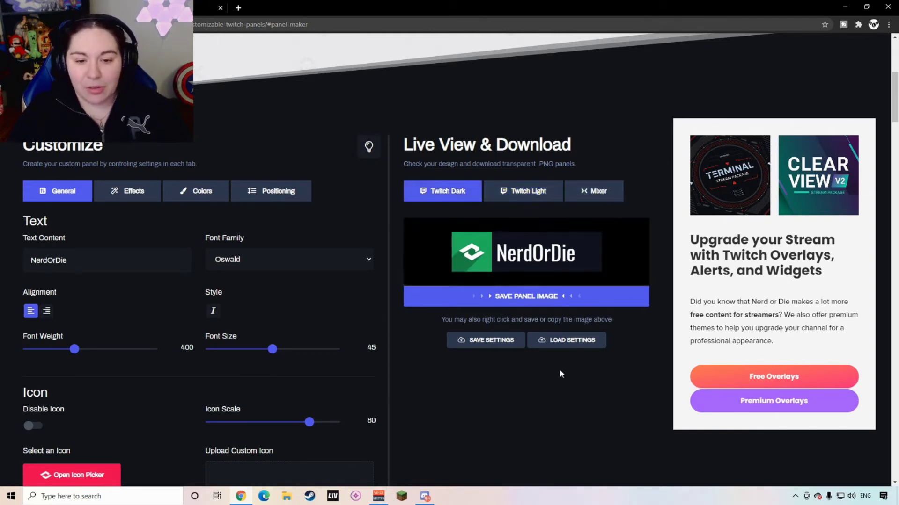
pyautogui.scroll(6, 624, 337)
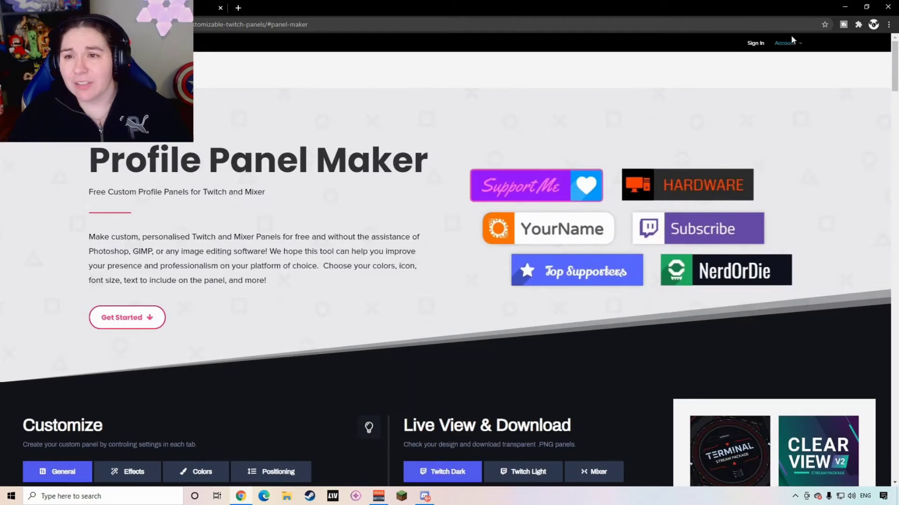
pyautogui.scroll(-6, 470, 220)
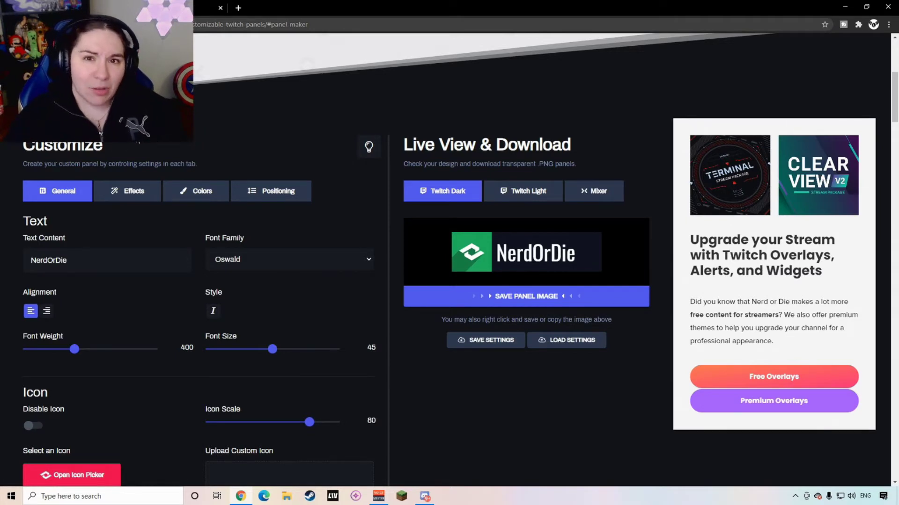
pyautogui.scroll(-1, 107, 153)
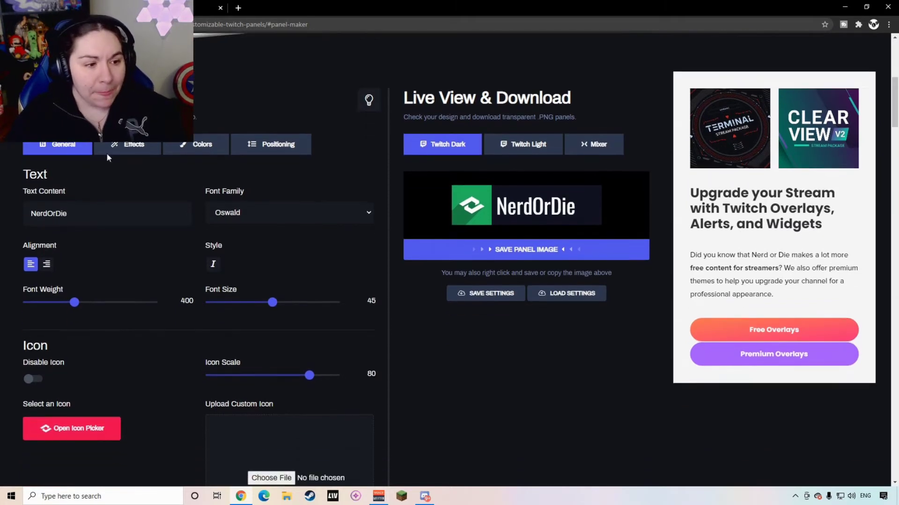
# - Change the panel text to 'Hello', keep the icon on the left, and set font weight 500
pyautogui.doubleClick(109, 221)
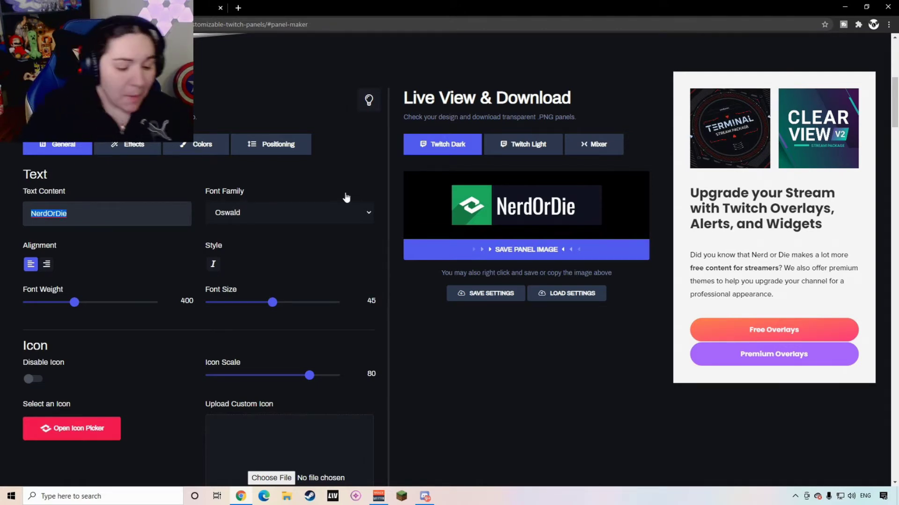
pyautogui.write('Hello')
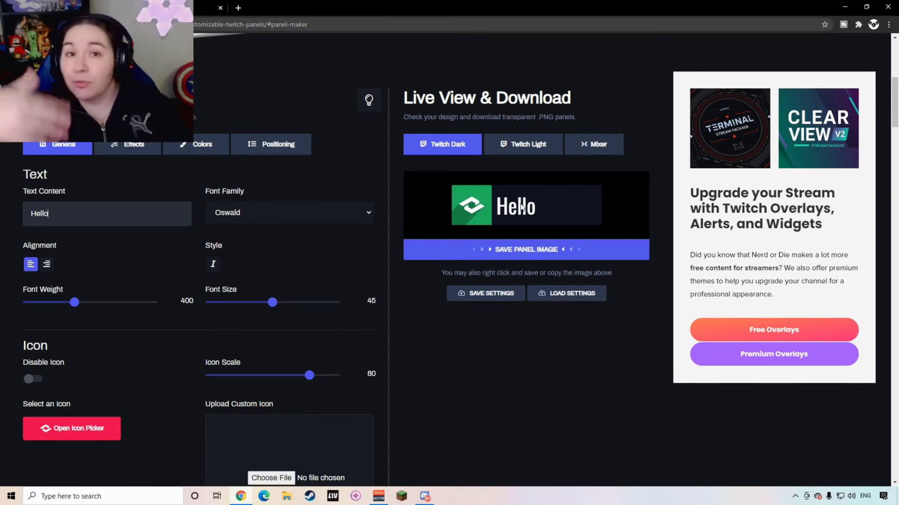
pyautogui.click(276, 213)
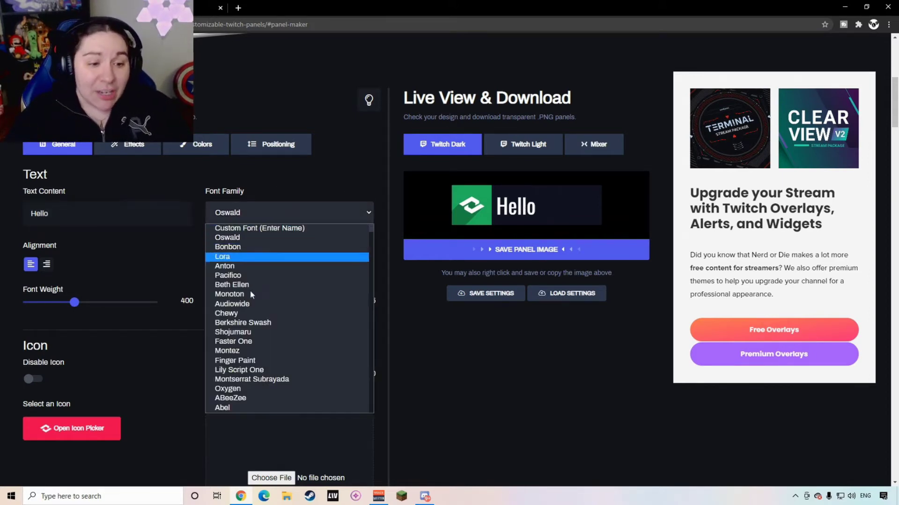
pyautogui.click(55, 268)
pyautogui.click(47, 264)
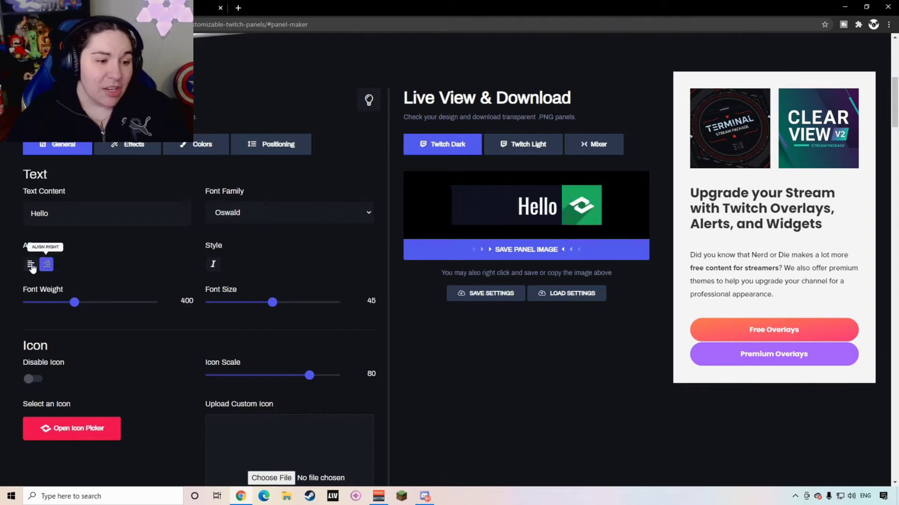
pyautogui.click(32, 265)
pyautogui.click(106, 302)
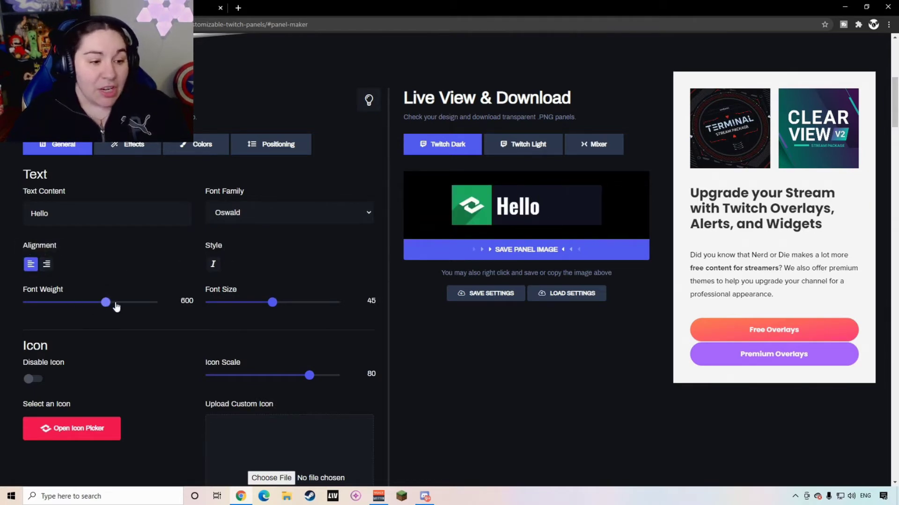
pyautogui.press('Left')
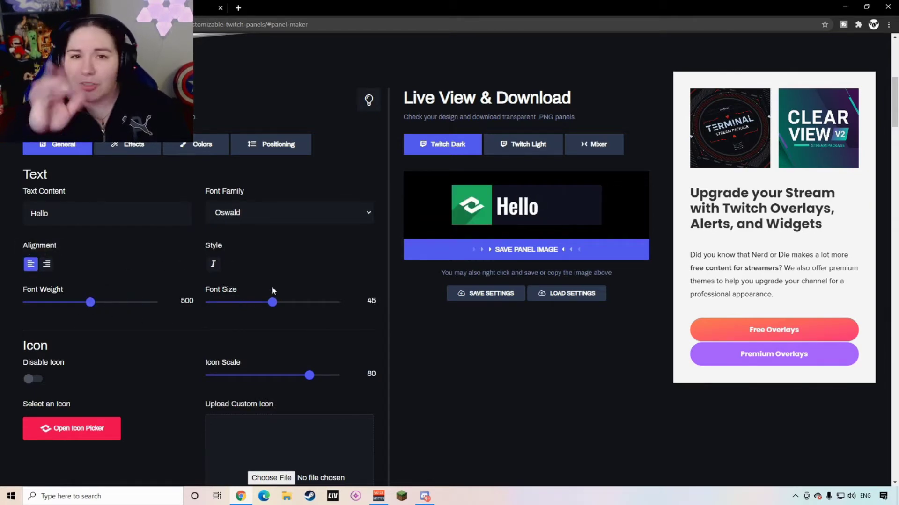
pyautogui.scroll(-2, 150, 316)
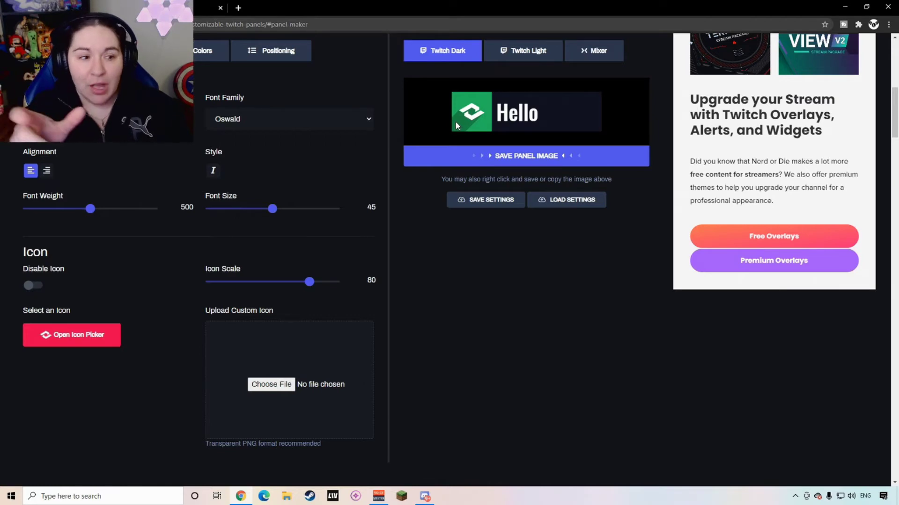
# - Replace the panel icon with the white starburst from the built-in icon grid
pyautogui.click(100, 336)
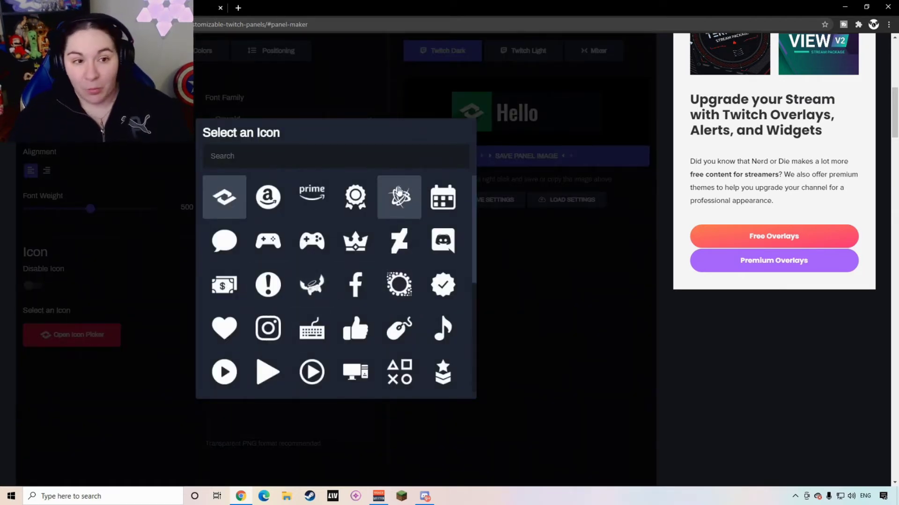
pyautogui.click(155, 356)
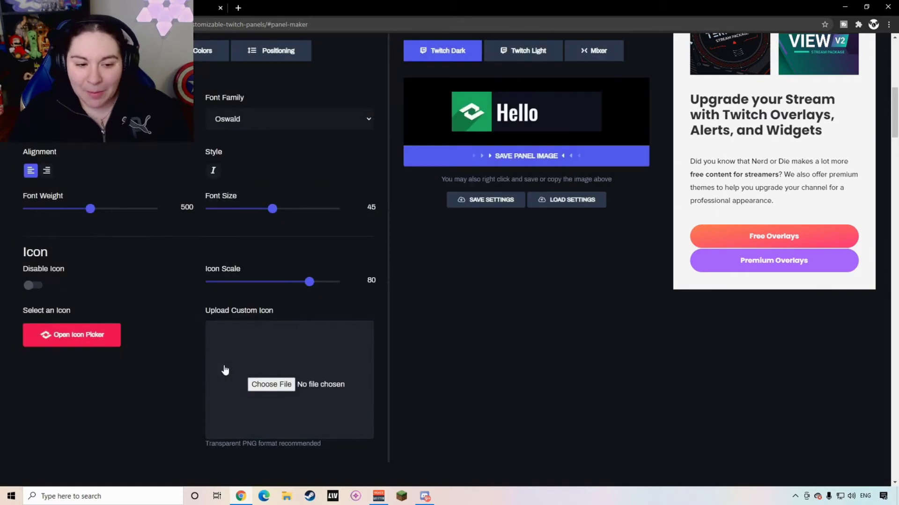
pyautogui.click(283, 387)
pyautogui.click(803, 46)
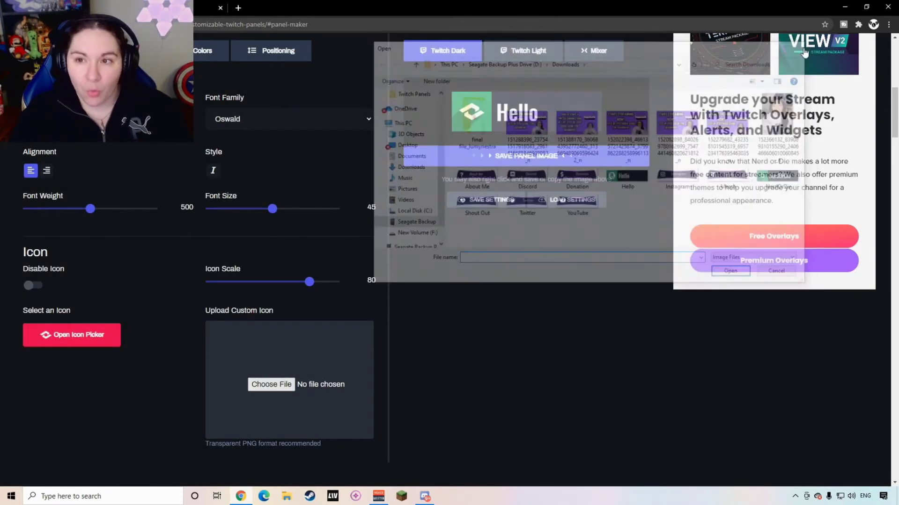
pyautogui.click(108, 347)
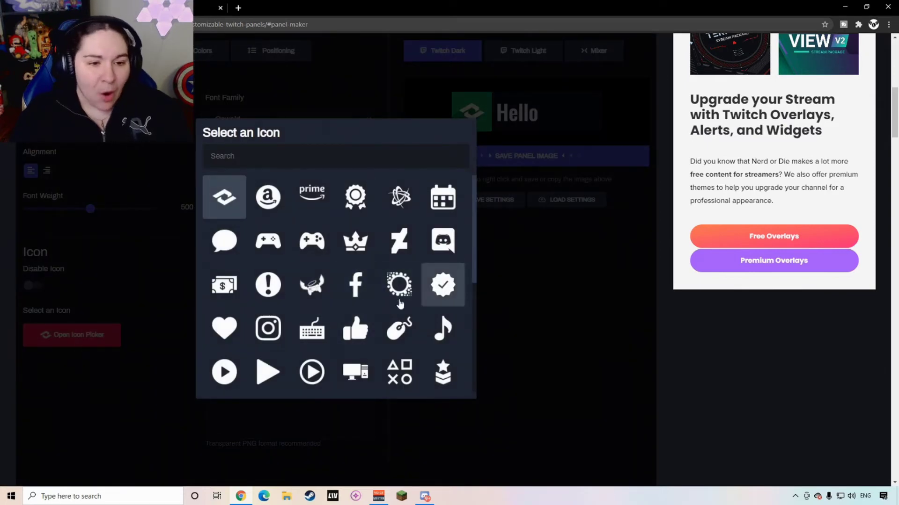
pyautogui.scroll(-3, 424, 312)
pyautogui.scroll(-2, 424, 312)
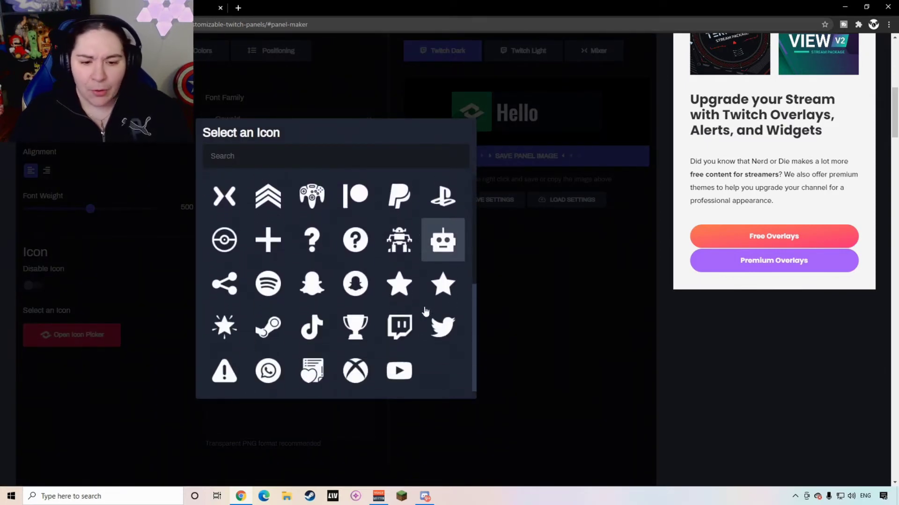
pyautogui.click(227, 336)
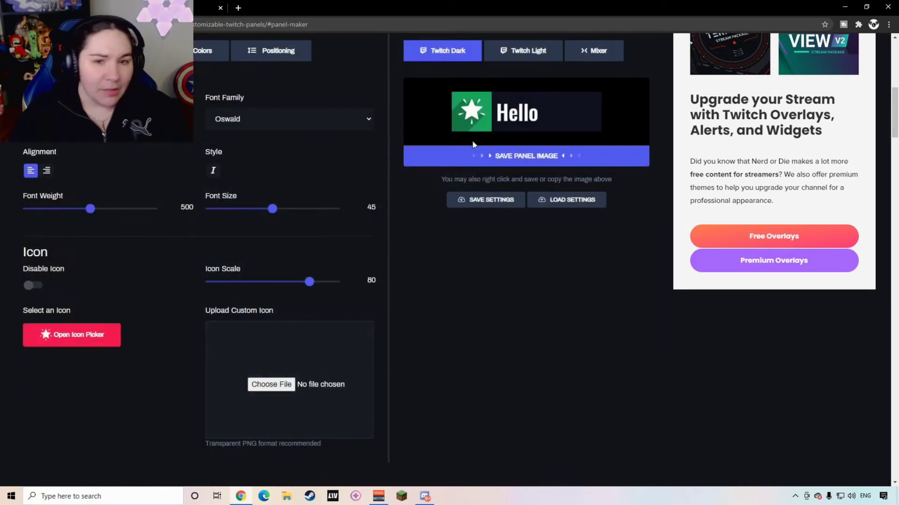
pyautogui.scroll(2, 503, 199)
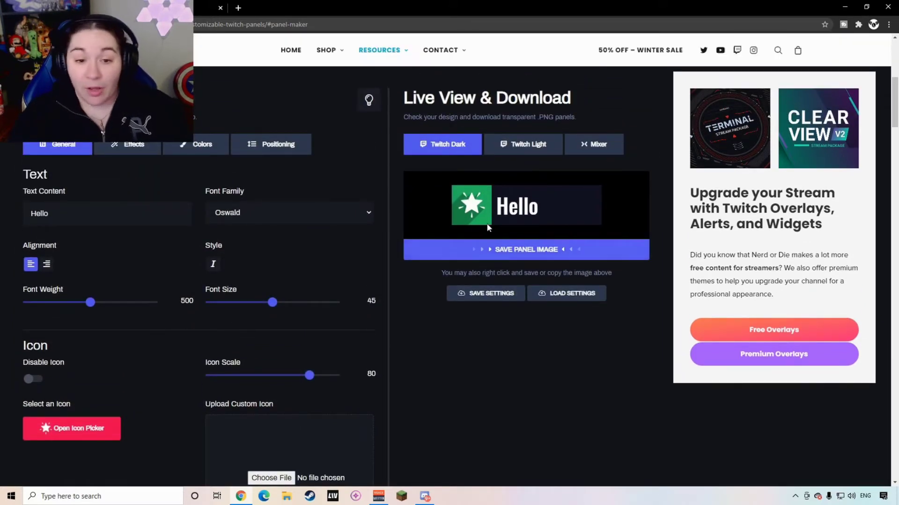
# - Enable the icon shadow at angle 104, leaving corner rounding at 0
pyautogui.click(127, 144)
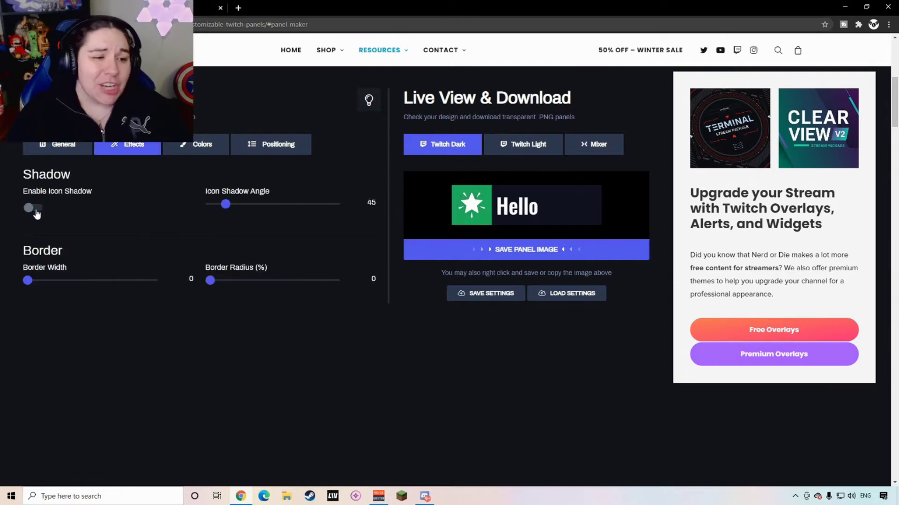
pyautogui.click(36, 211)
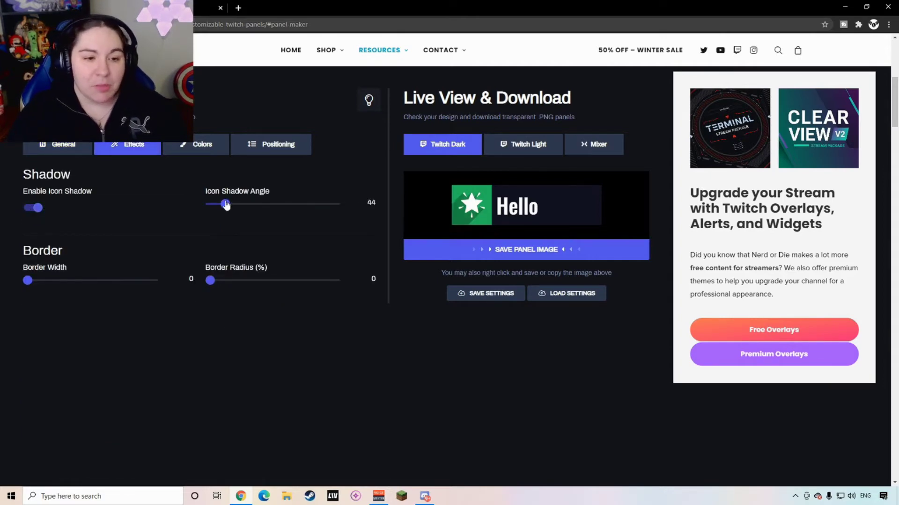
pyautogui.moveTo(226, 205); pyautogui.dragTo(246, 206)
pyautogui.moveTo(210, 280)
pyautogui.mouseDown()
pyautogui.moveTo(301, 284)
pyautogui.moveTo(210, 281)
pyautogui.mouseUp()
pyautogui.moveTo(27, 280)
pyautogui.mouseDown()
pyautogui.moveTo(131, 281)
pyautogui.moveTo(28, 280)
pyautogui.mouseUp()
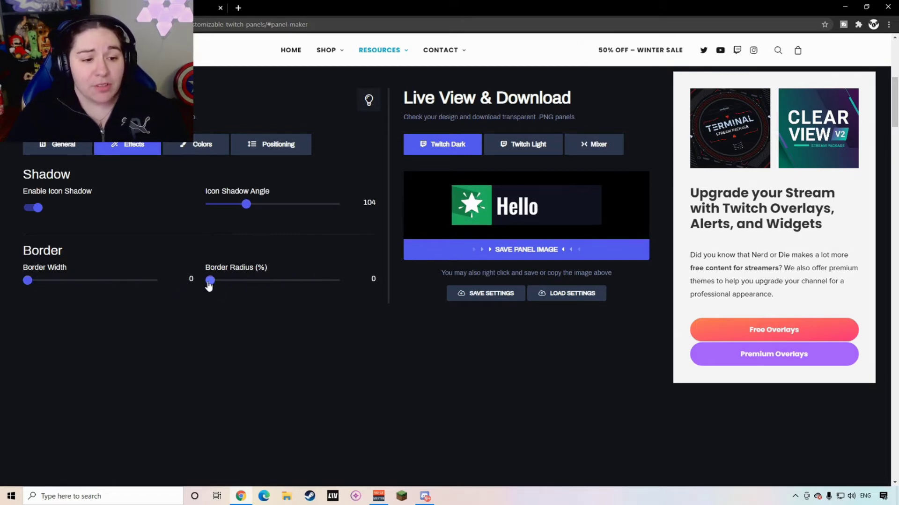
pyautogui.moveTo(209, 286)
pyautogui.mouseDown()
pyautogui.moveTo(329, 287)
pyautogui.moveTo(211, 283)
pyautogui.mouseUp()
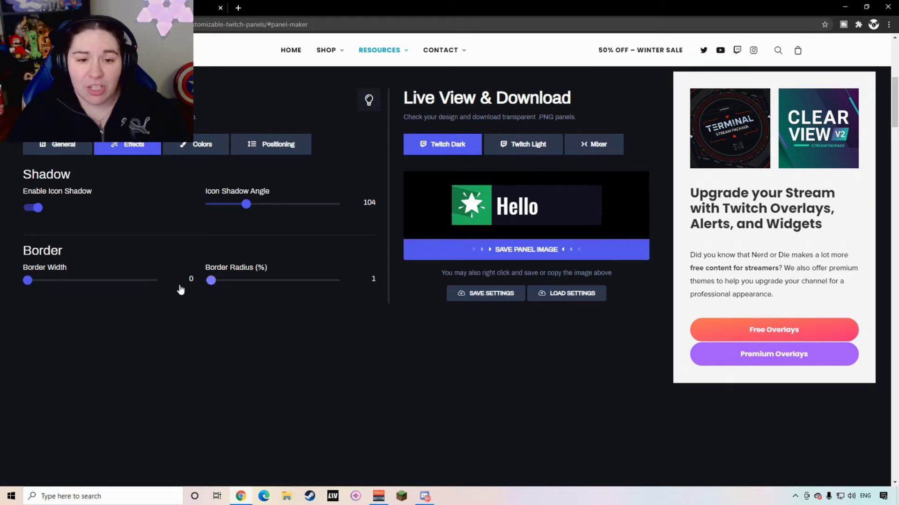
pyautogui.press('Left')
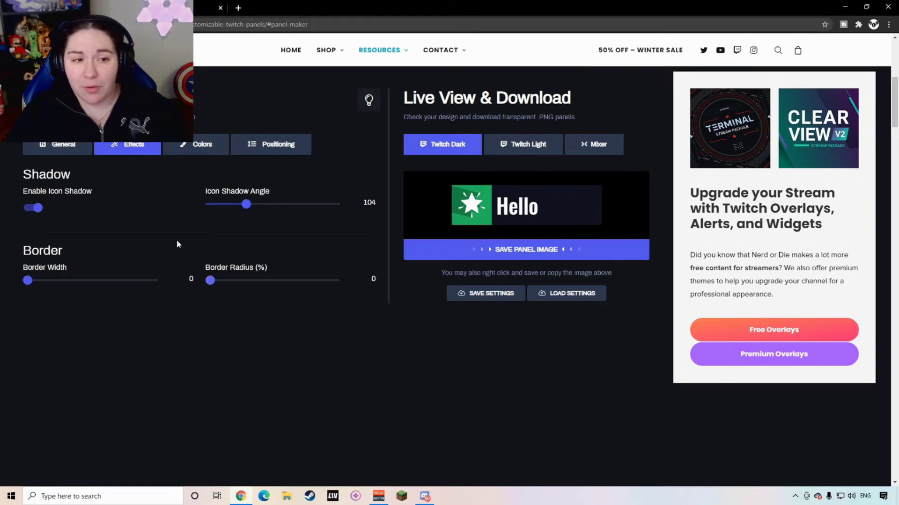
# - Set both the text background and icon background colours to blue
pyautogui.click(205, 149)
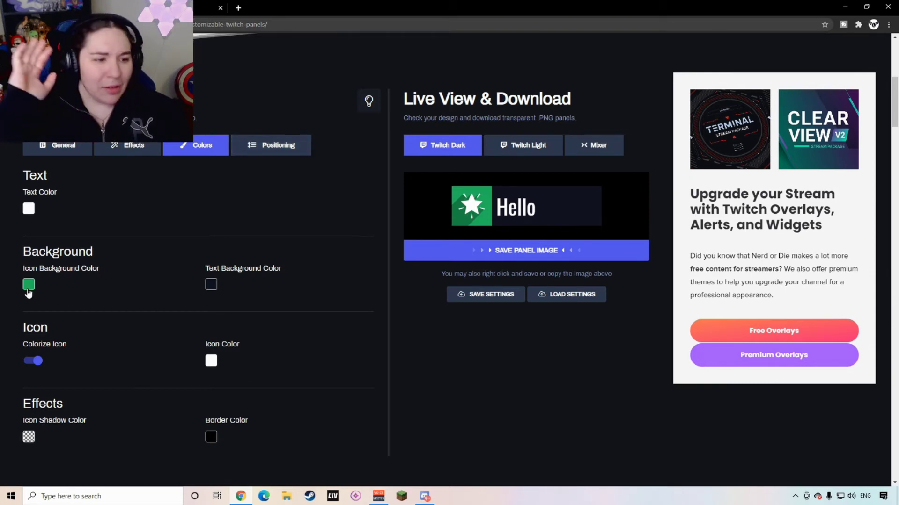
pyautogui.scroll(-3, 91, 311)
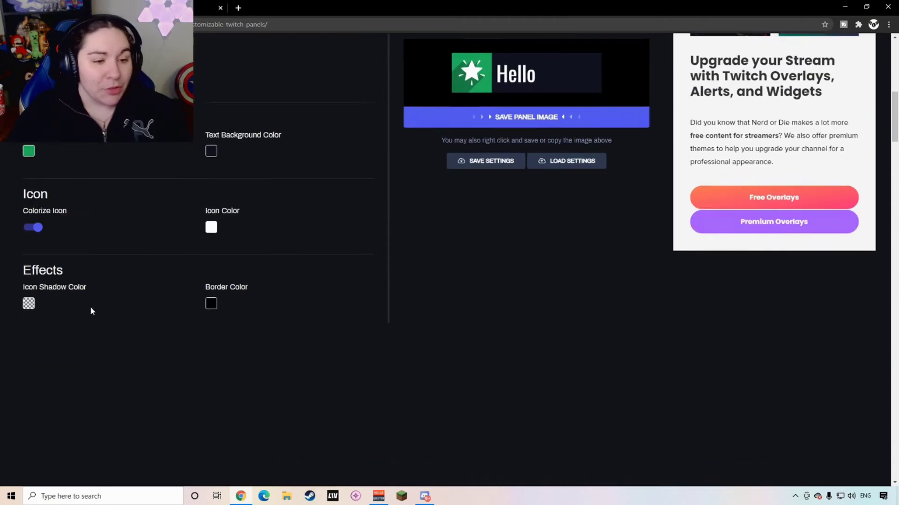
pyautogui.scroll(3, 198, 285)
pyautogui.click(212, 286)
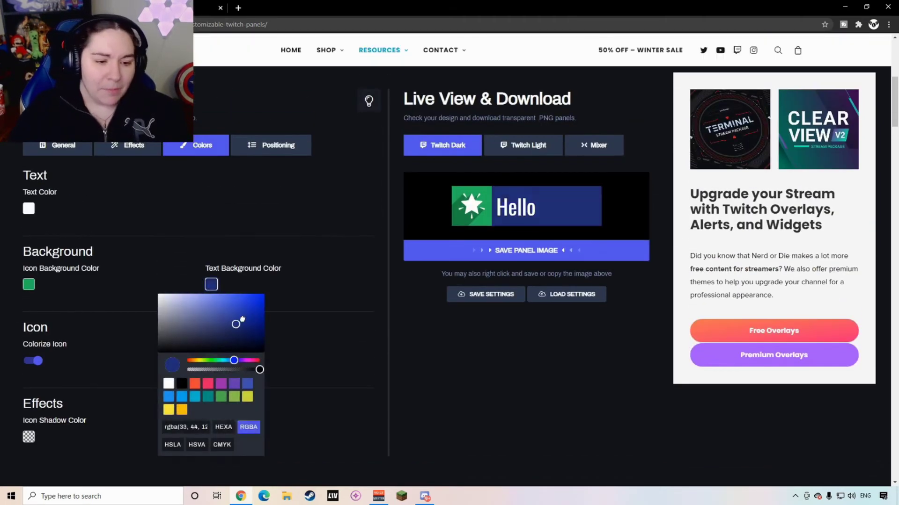
pyautogui.click(253, 304)
pyautogui.click(298, 257)
pyautogui.click(29, 284)
pyautogui.click(83, 322)
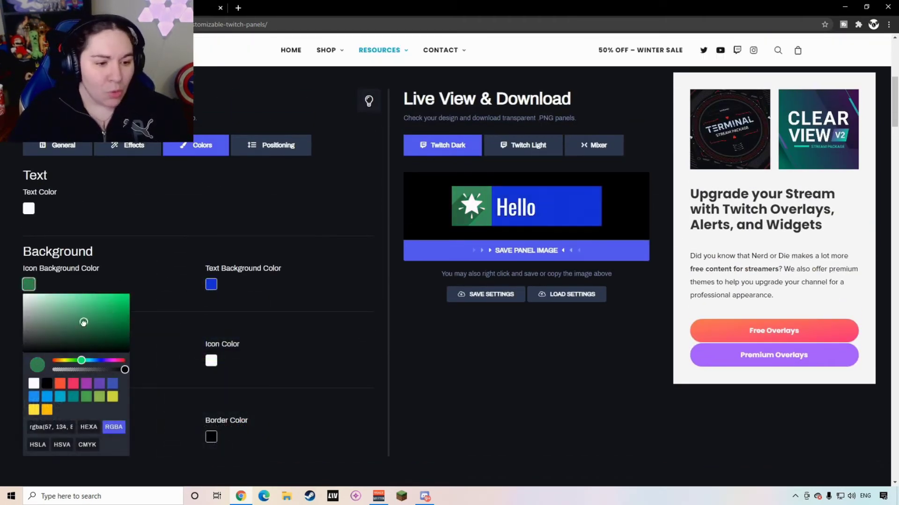
pyautogui.moveTo(82, 360); pyautogui.dragTo(120, 305)
pyautogui.click(167, 245)
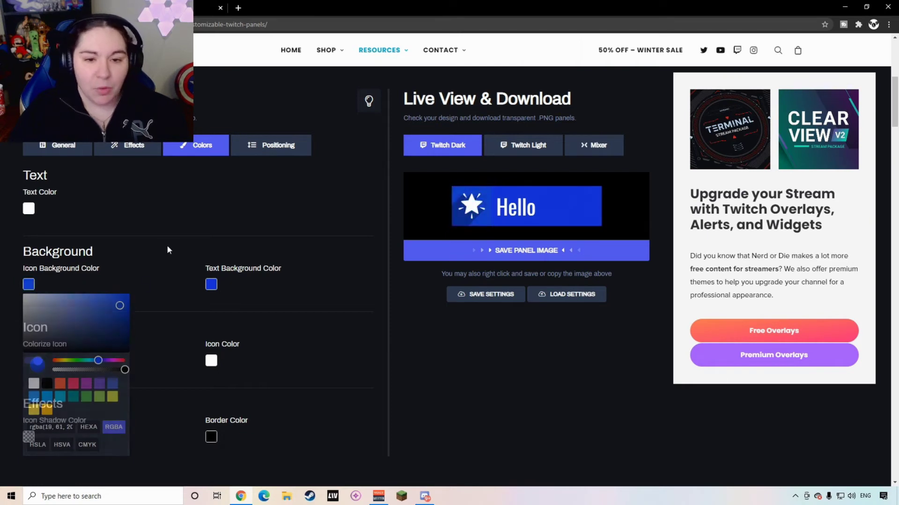
# - Set panel height 76, text offsets 91/-3 and icon offsets 21/-3
pyautogui.click(285, 148)
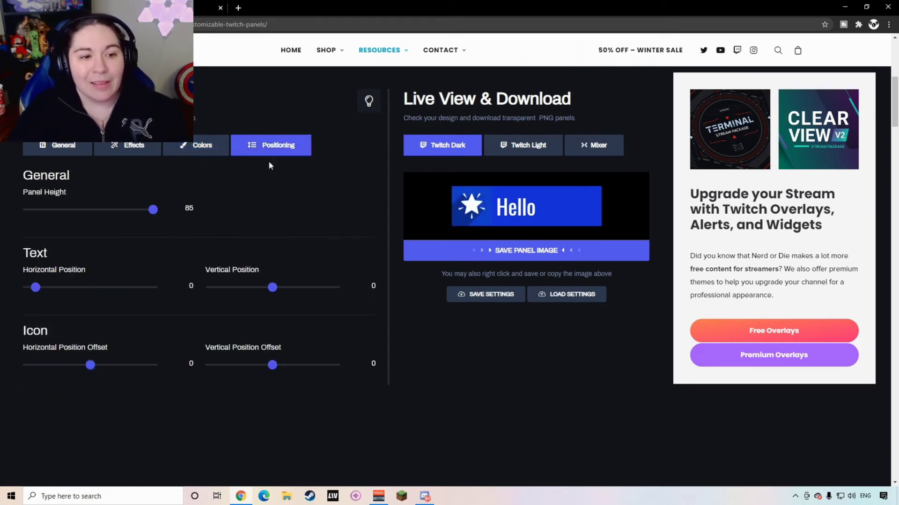
pyautogui.moveTo(137, 211); pyautogui.dragTo(107, 212)
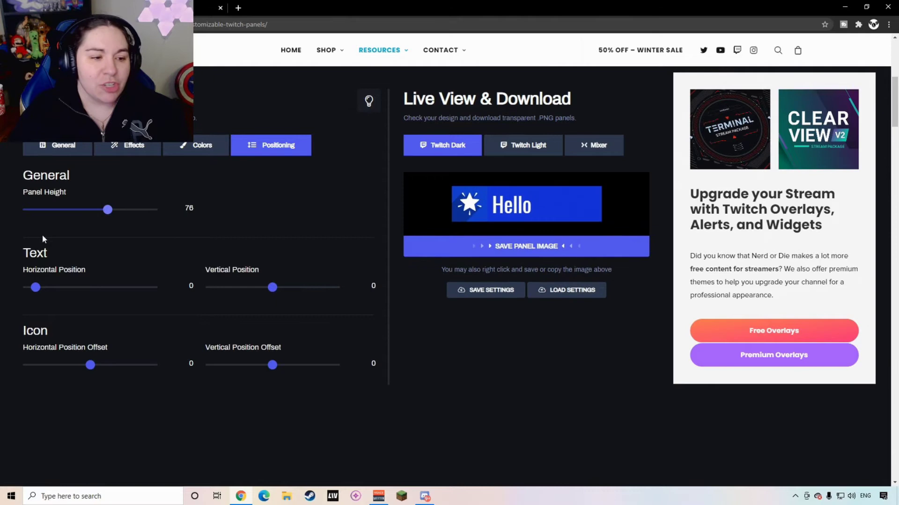
pyautogui.moveTo(36, 288); pyautogui.dragTo(106, 287)
pyautogui.moveTo(272, 287)
pyautogui.mouseDown()
pyautogui.moveTo(293, 287)
pyautogui.moveTo(267, 287)
pyautogui.mouseUp()
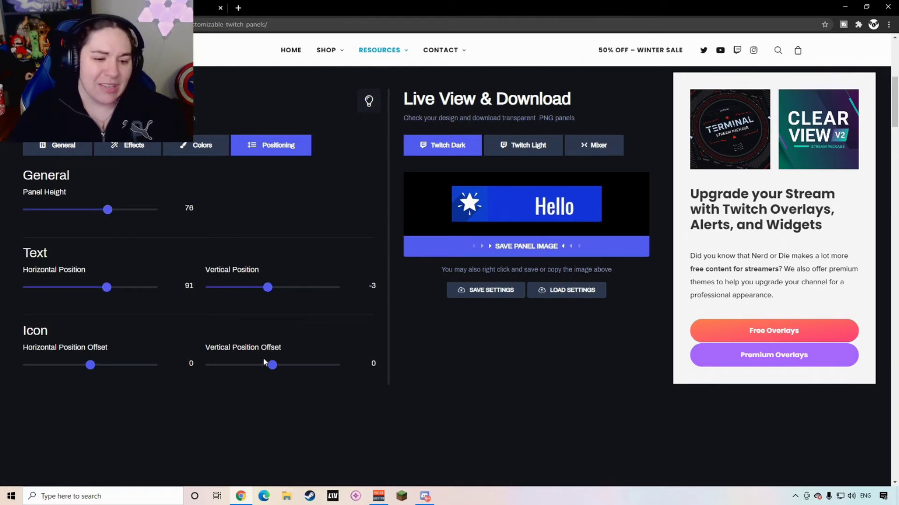
pyautogui.moveTo(273, 365); pyautogui.dragTo(268, 369)
pyautogui.moveTo(90, 365); pyautogui.dragTo(117, 366)
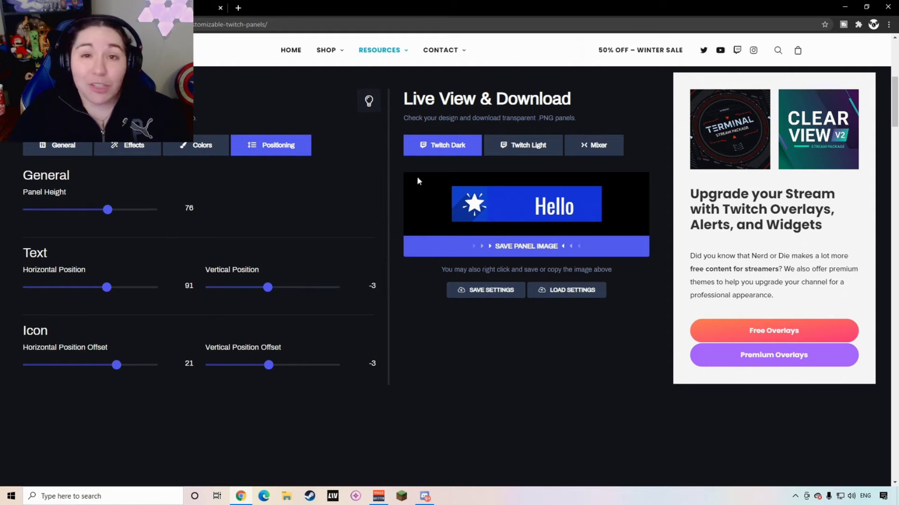
# - Check the Twitch Light preview, then download the panel as Hello (2).png
pyautogui.click(499, 147)
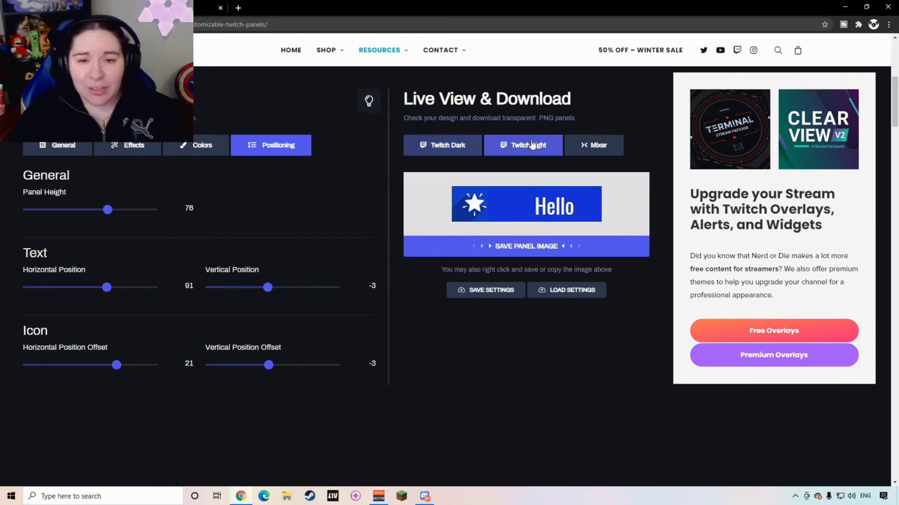
pyautogui.click(456, 146)
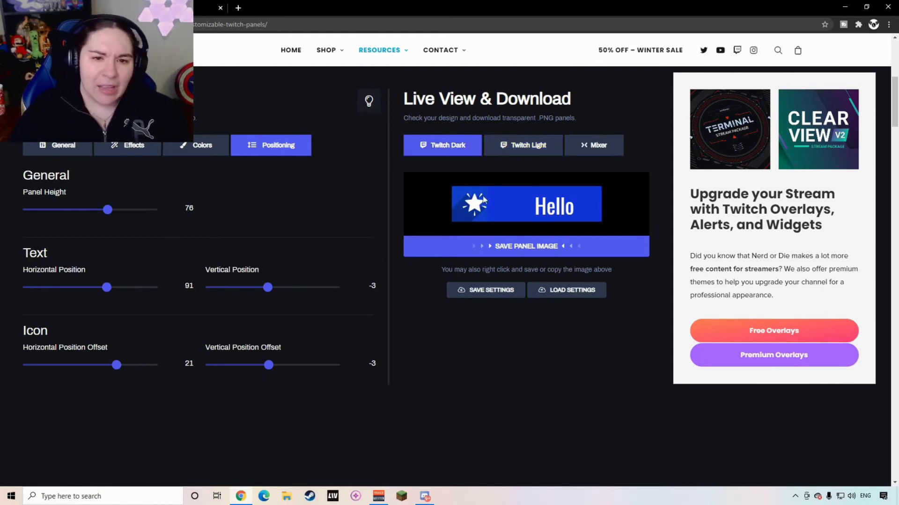
pyautogui.click(518, 253)
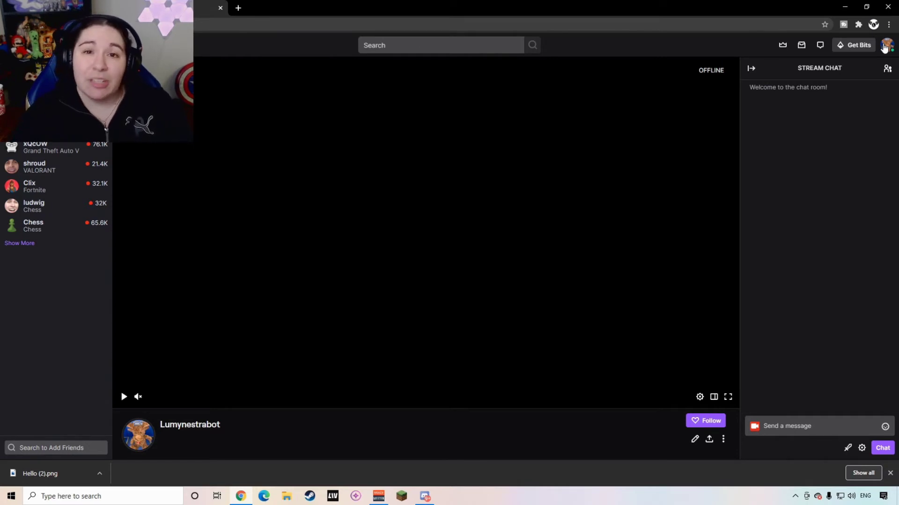
# - Go to your own channel from the account menu and scroll to the empty panel area
pyautogui.click(887, 46)
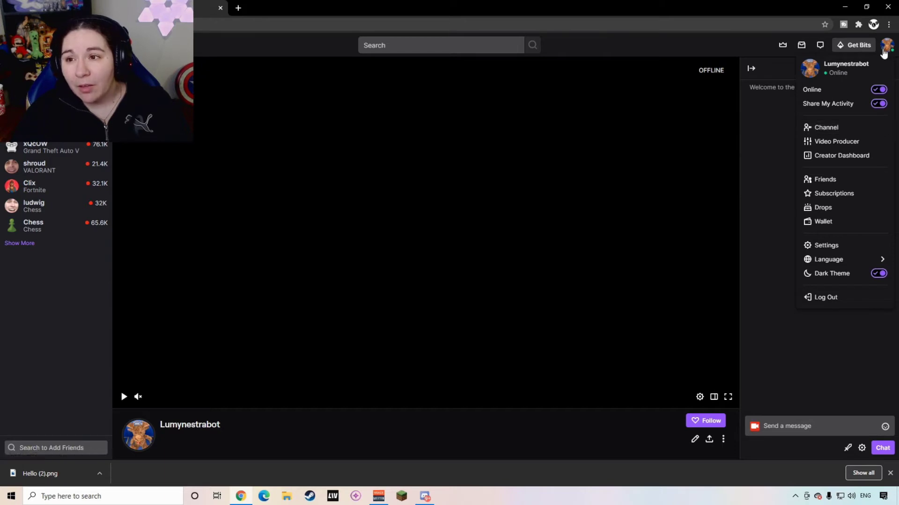
pyautogui.click(826, 127)
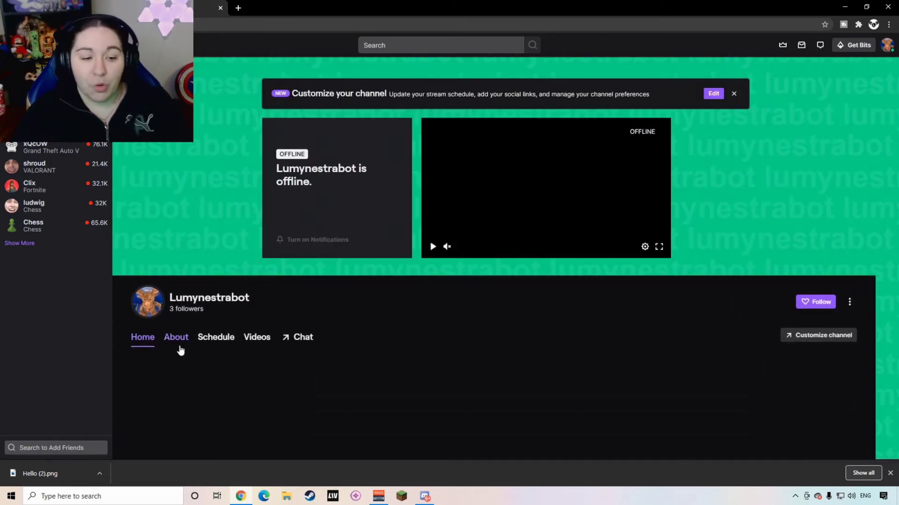
pyautogui.click(177, 338)
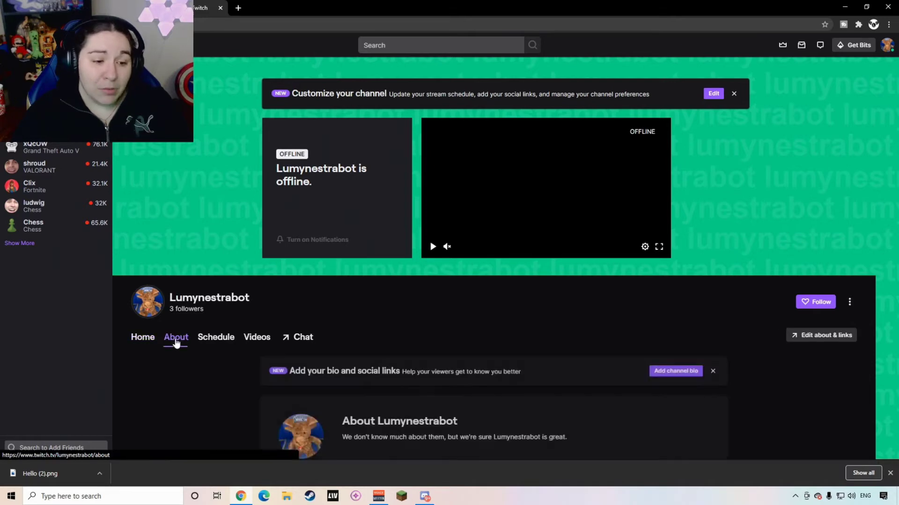
pyautogui.click(209, 301)
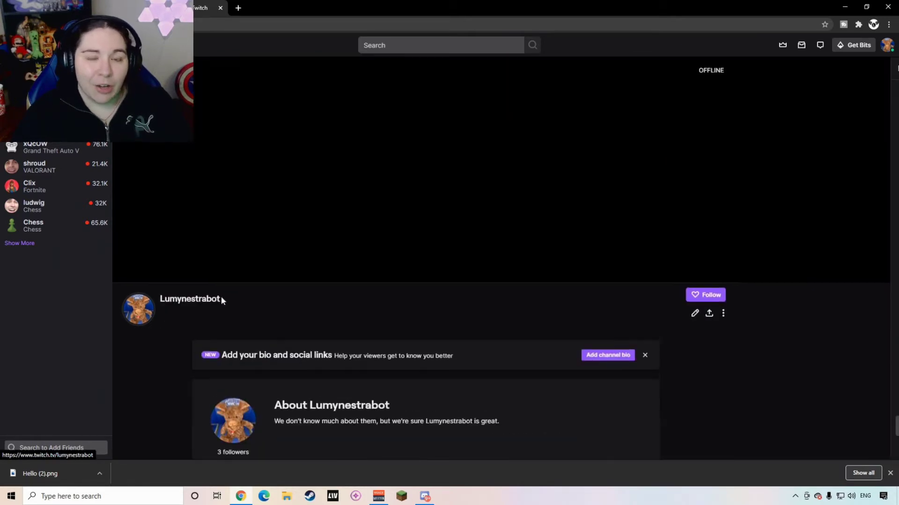
pyautogui.scroll(-6, 263, 319)
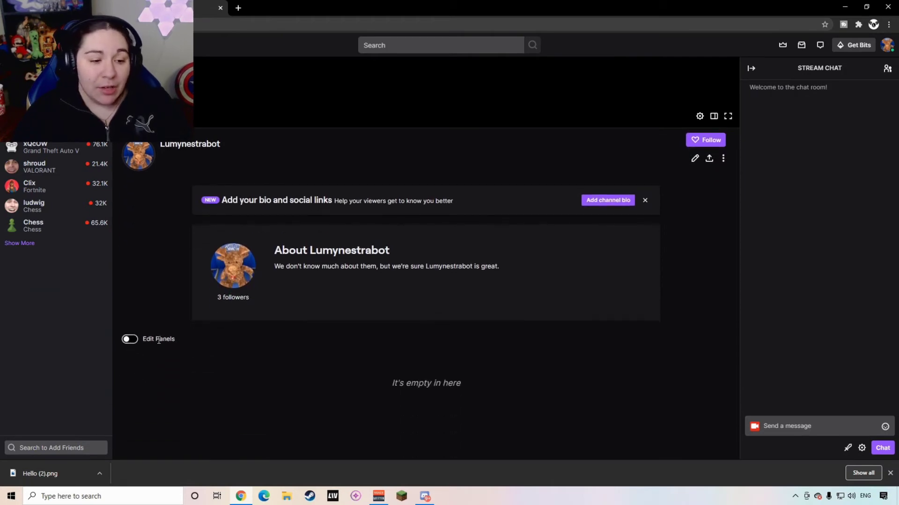
# - Turn on Edit Panels and add a new Text or Image Panel
pyautogui.click(130, 340)
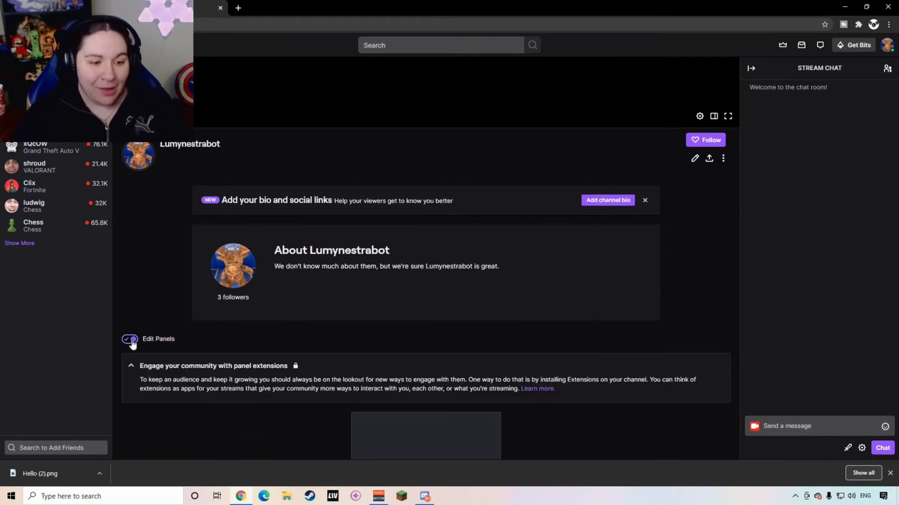
pyautogui.scroll(-6, 425, 281)
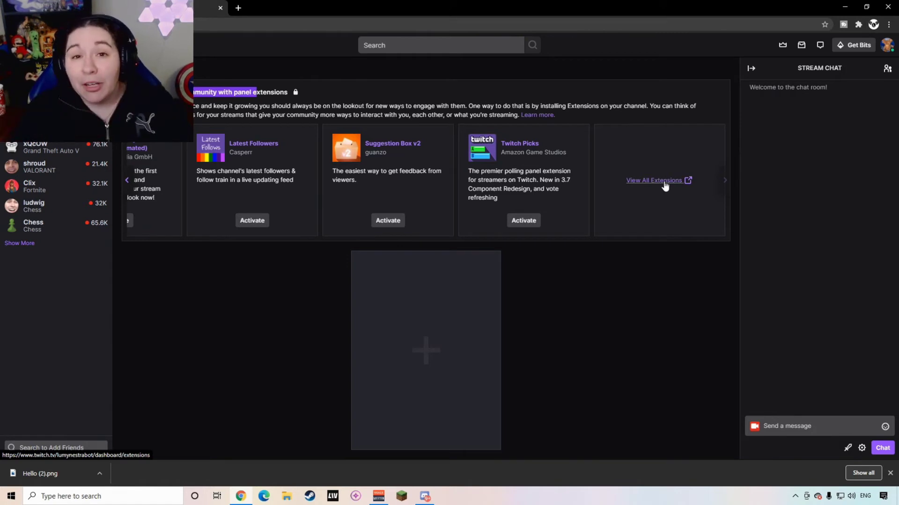
pyautogui.scroll(1, 609, 210)
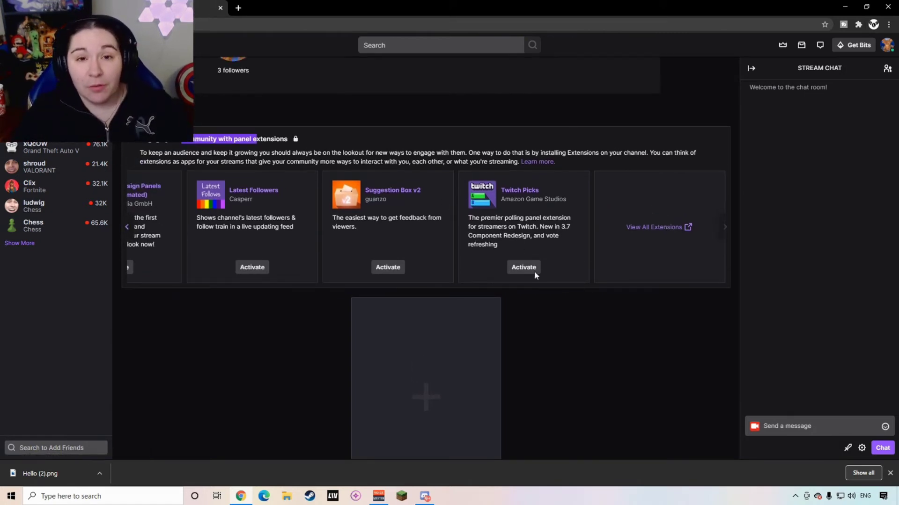
pyautogui.scroll(-1, 474, 292)
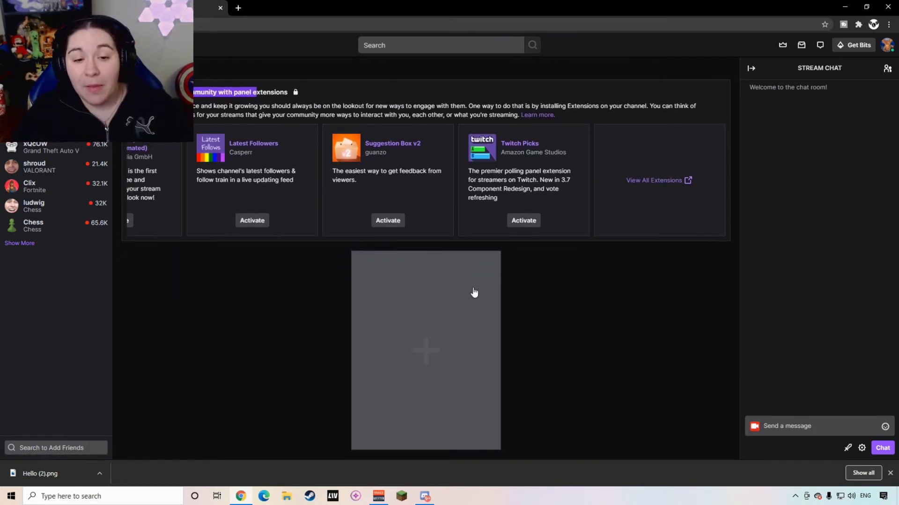
pyautogui.click(444, 343)
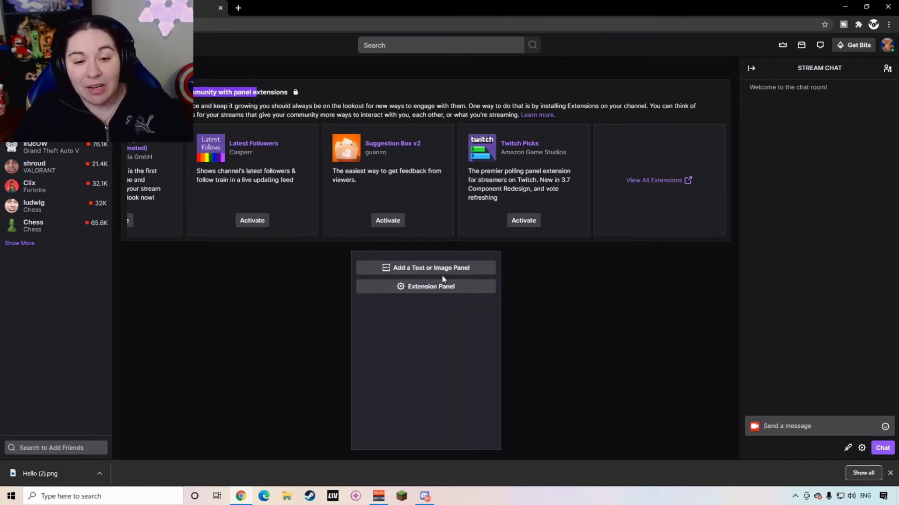
pyautogui.click(463, 267)
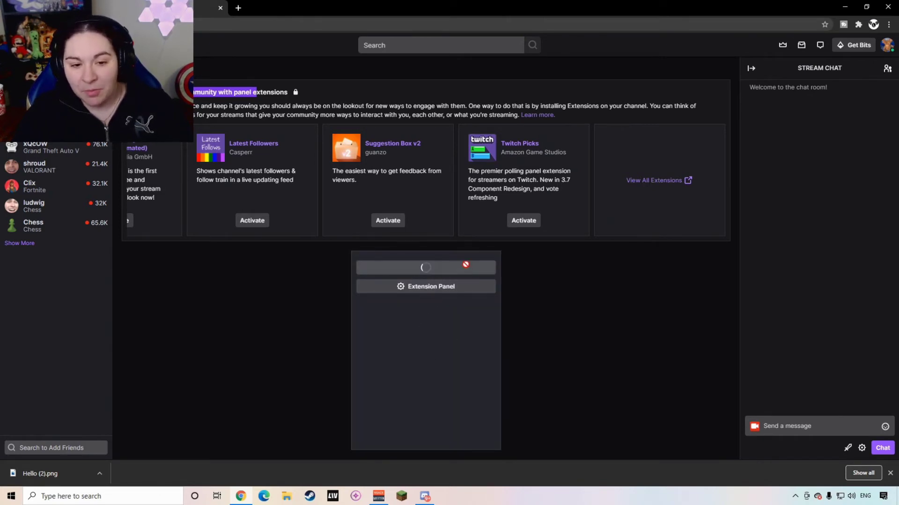
# - Upload Hello (2).png into the new panel and confirm its crop
pyautogui.click(310, 294)
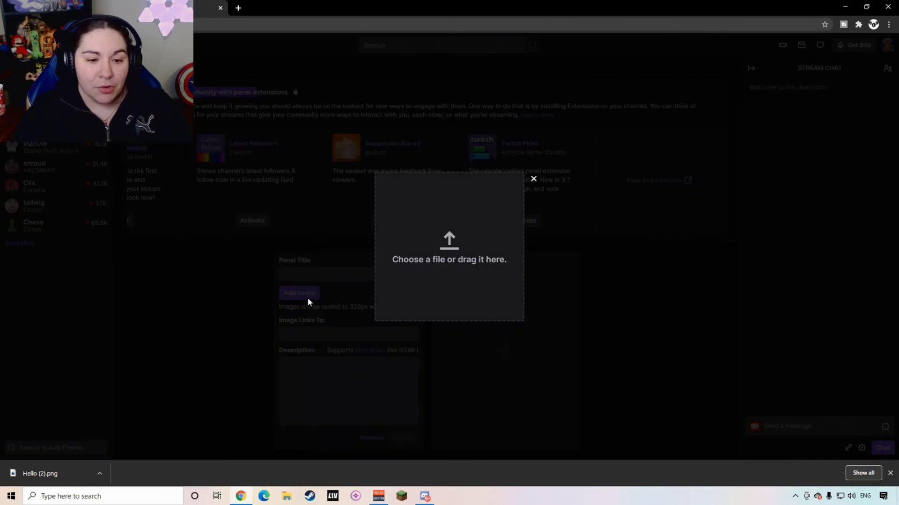
pyautogui.click(445, 253)
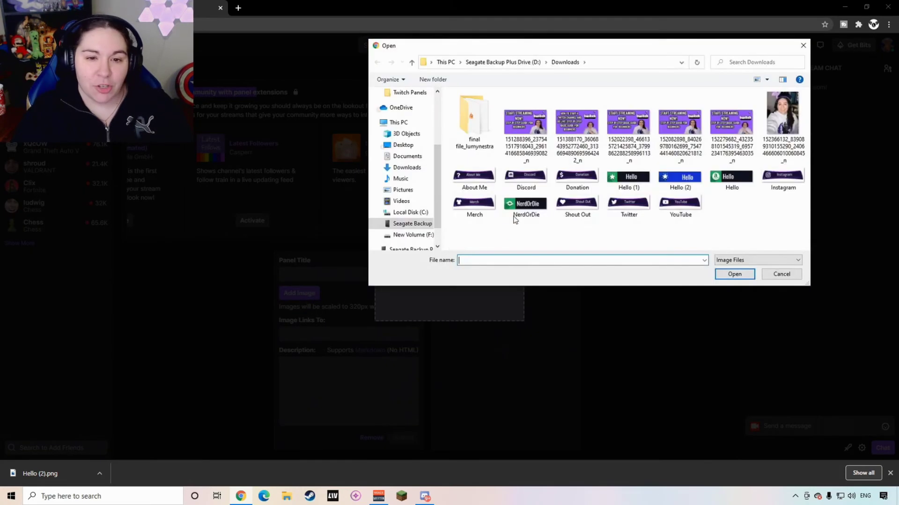
pyautogui.doubleClick(681, 181)
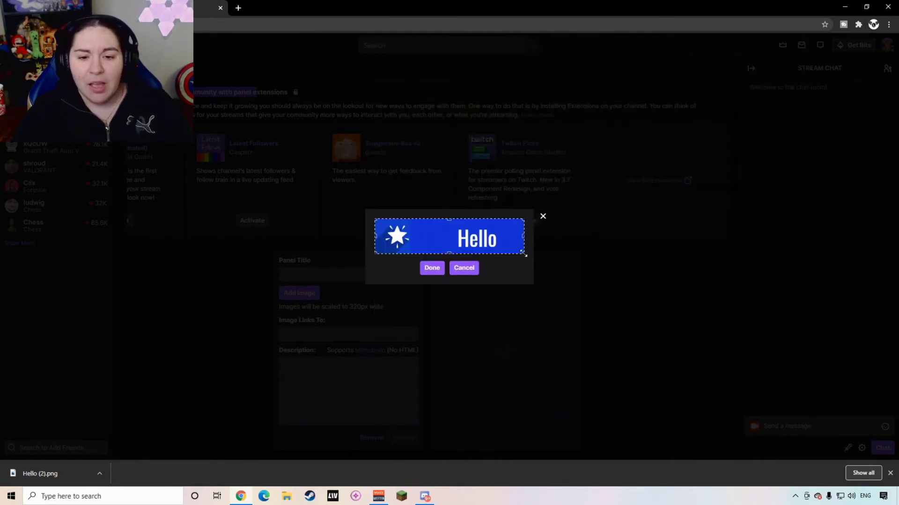
pyautogui.moveTo(524, 253)
pyautogui.mouseDown()
pyautogui.moveTo(484, 248)
pyautogui.moveTo(538, 259)
pyautogui.mouseUp()
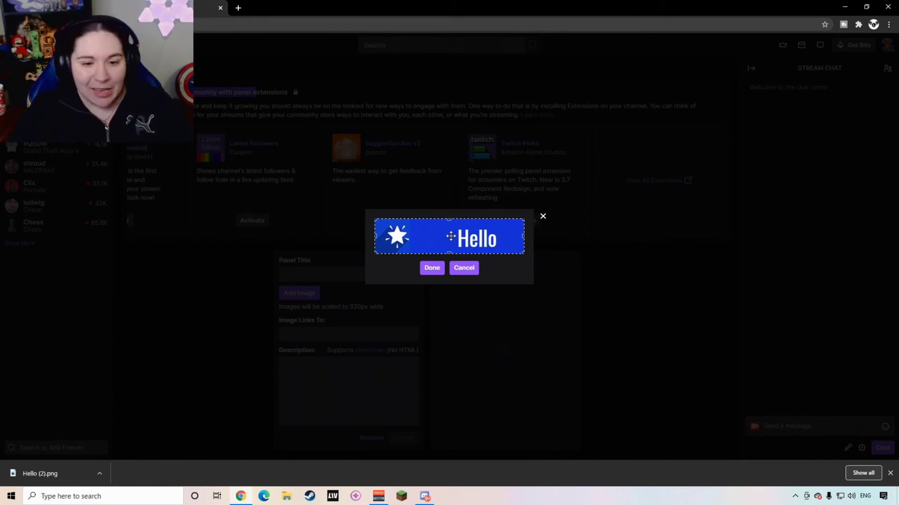
pyautogui.click(432, 268)
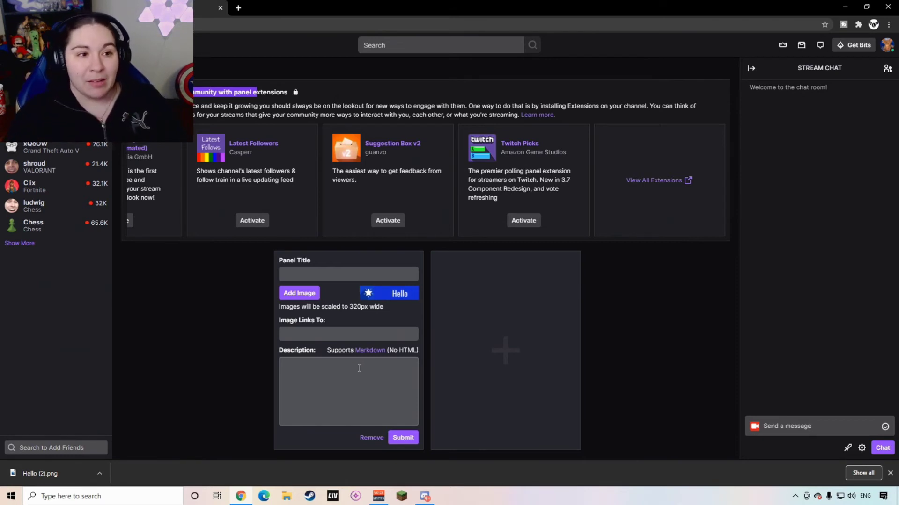
# - Re-enable panel editing and upload Hello (2).png again, confirming the crop
pyautogui.click(129, 143)
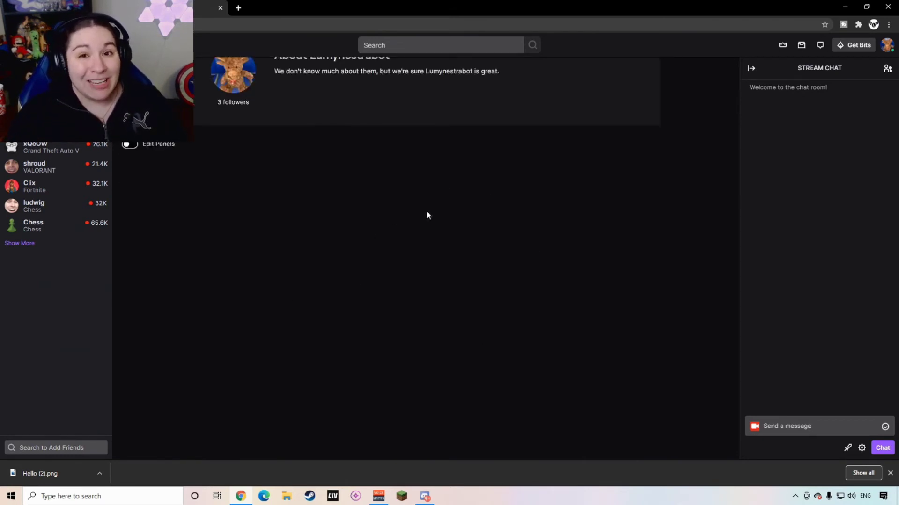
pyautogui.click(130, 144)
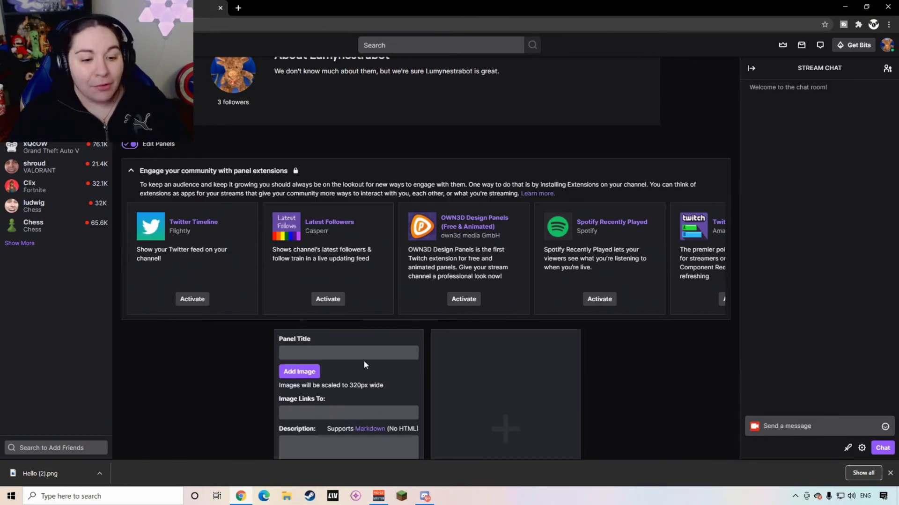
pyautogui.scroll(-1, 327, 360)
pyautogui.click(300, 324)
pyautogui.click(410, 314)
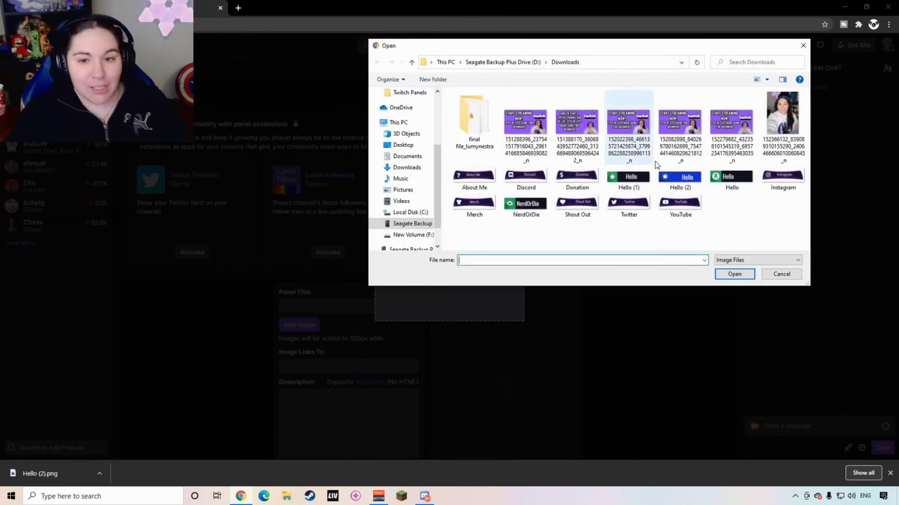
pyautogui.doubleClick(681, 178)
pyautogui.click(431, 268)
# - Submit the Hello image panel and turn Edit Panels off to view it
pyautogui.scroll(-1, 436, 267)
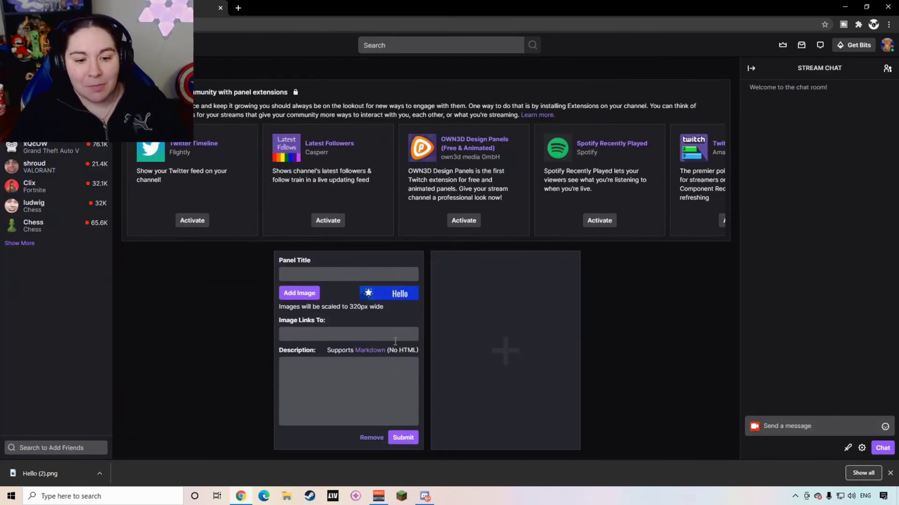
pyautogui.click(403, 438)
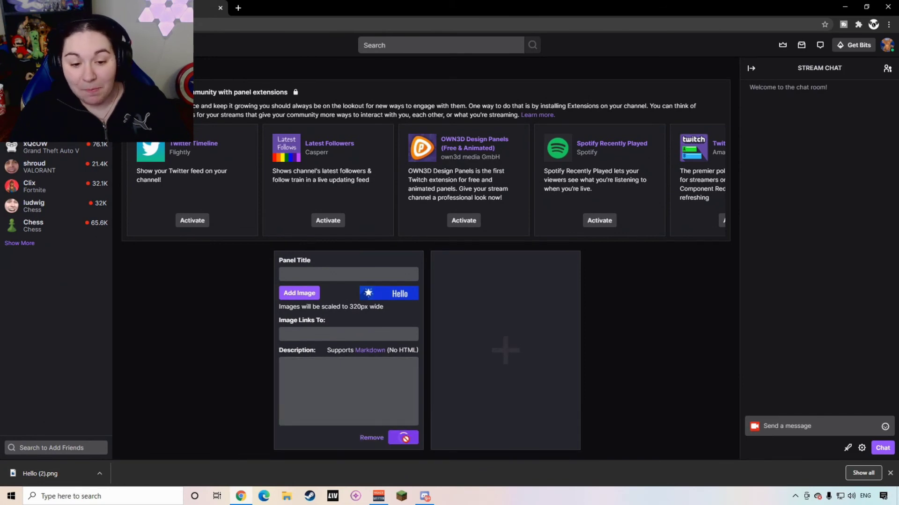
pyautogui.scroll(3, 263, 402)
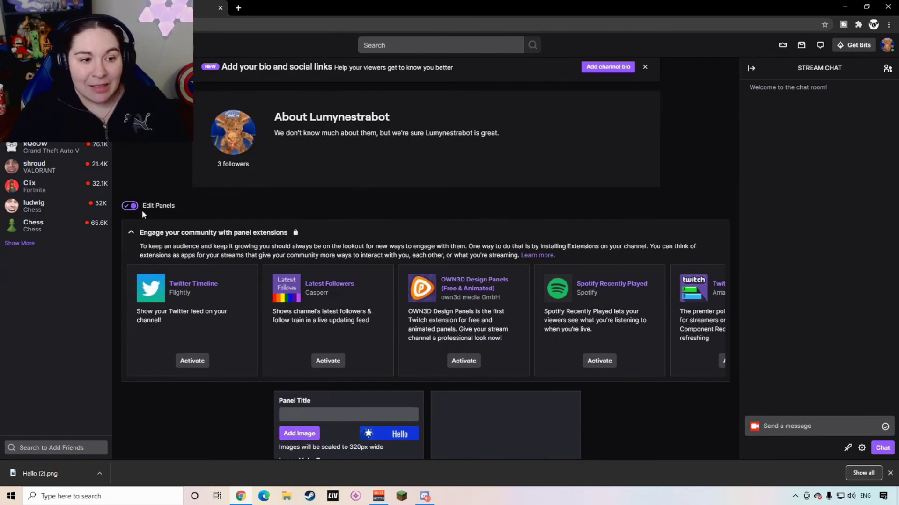
pyautogui.click(130, 206)
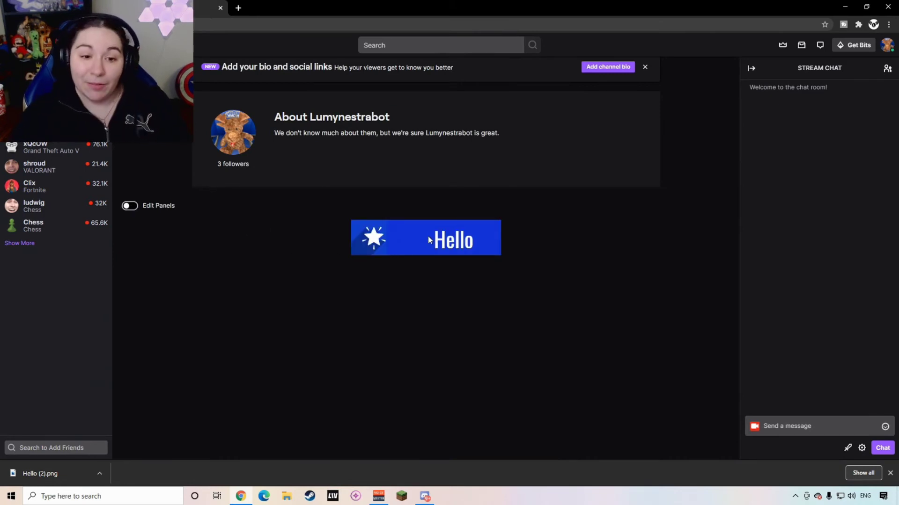
pyautogui.scroll(-1, 428, 236)
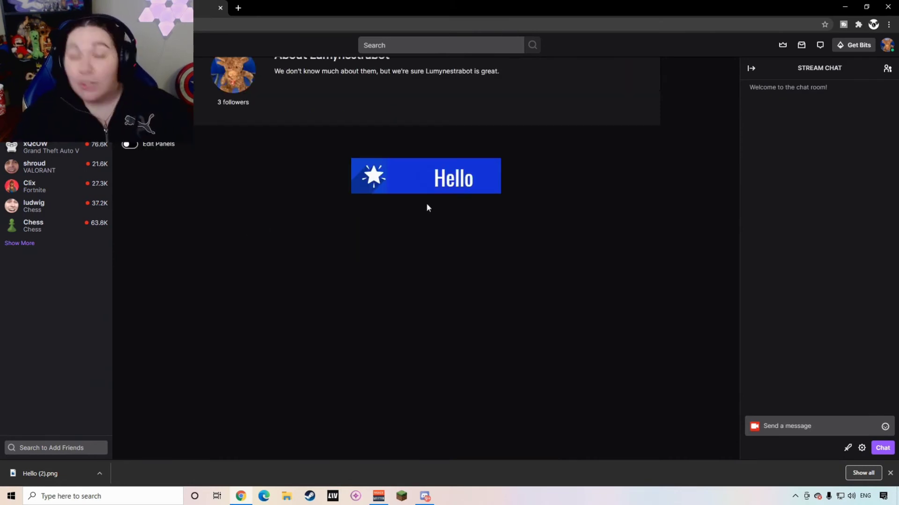
# - Type the Hello panel description 'Hi im new to Twitch! Make sure to follow me!'
pyautogui.click(130, 144)
pyautogui.scroll(-1, 309, 304)
pyautogui.click(299, 370)
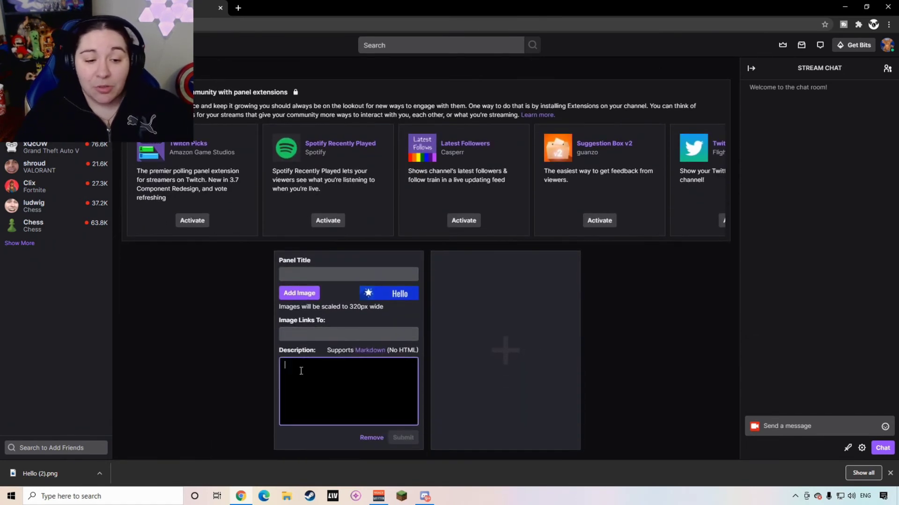
pyautogui.write('Hi ')
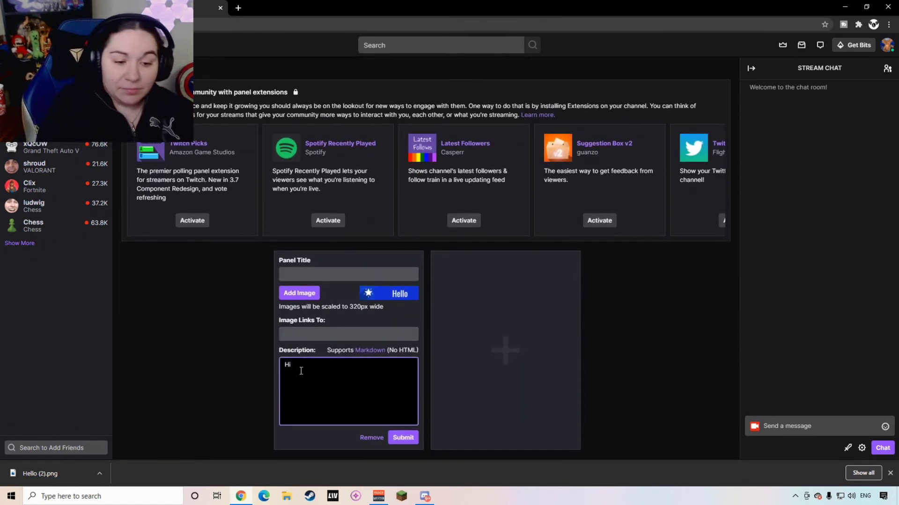
pyautogui.write('im new to Twitc')
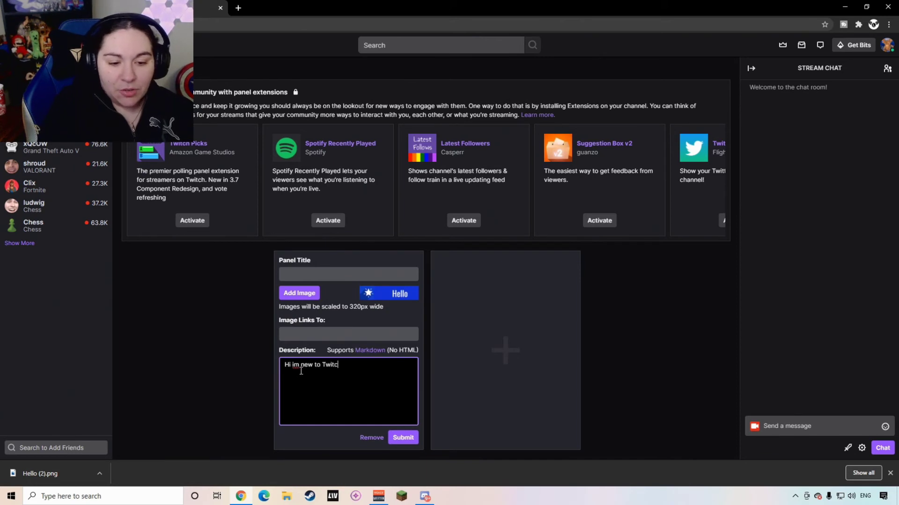
pyautogui.write('h! Make s')
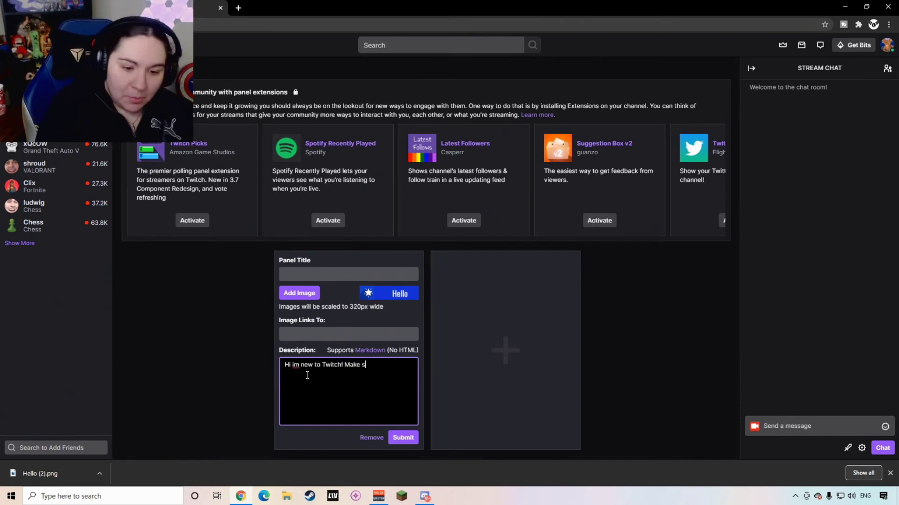
pyautogui.write('ure to follow me!')
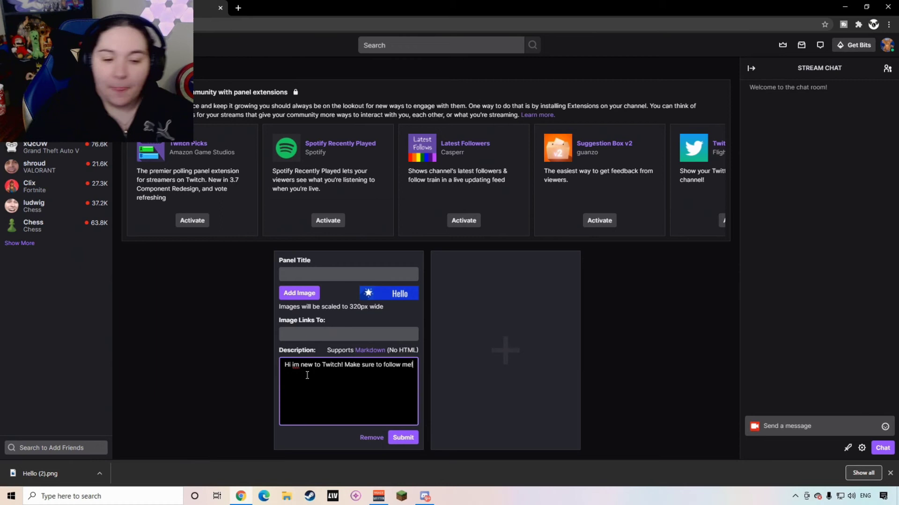
# - Correct 'im' to 'I'm' and submit the panel description
pyautogui.click(294, 365)
pyautogui.press('BackSpace')
pyautogui.write("I'")
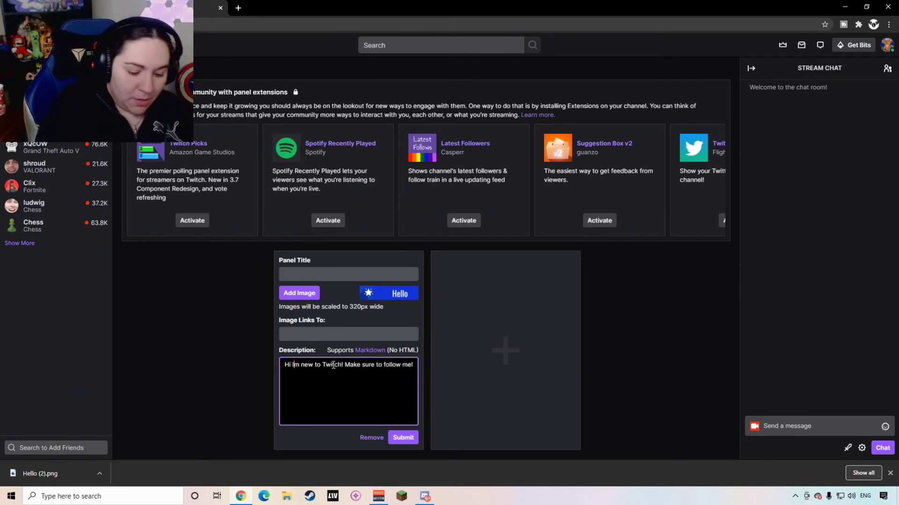
pyautogui.click(404, 438)
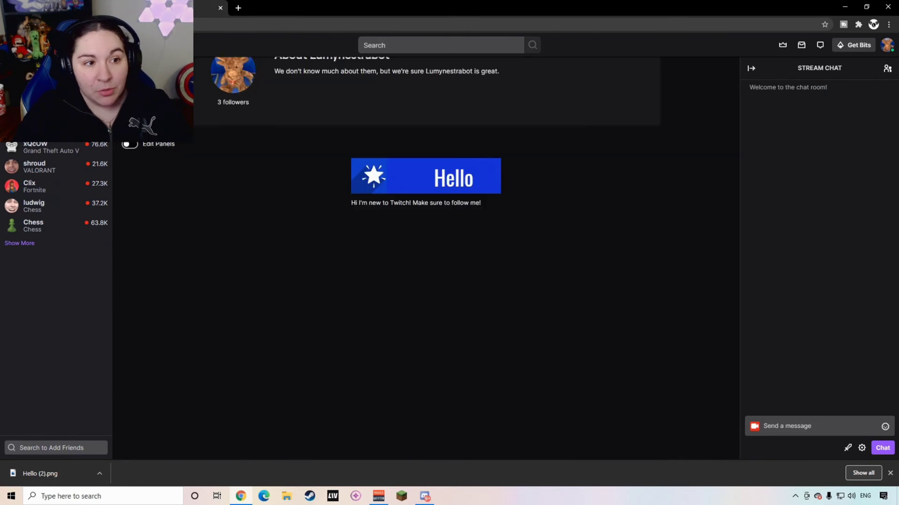
pyautogui.moveTo(343, 203); pyautogui.dragTo(509, 203)
pyautogui.click(507, 201)
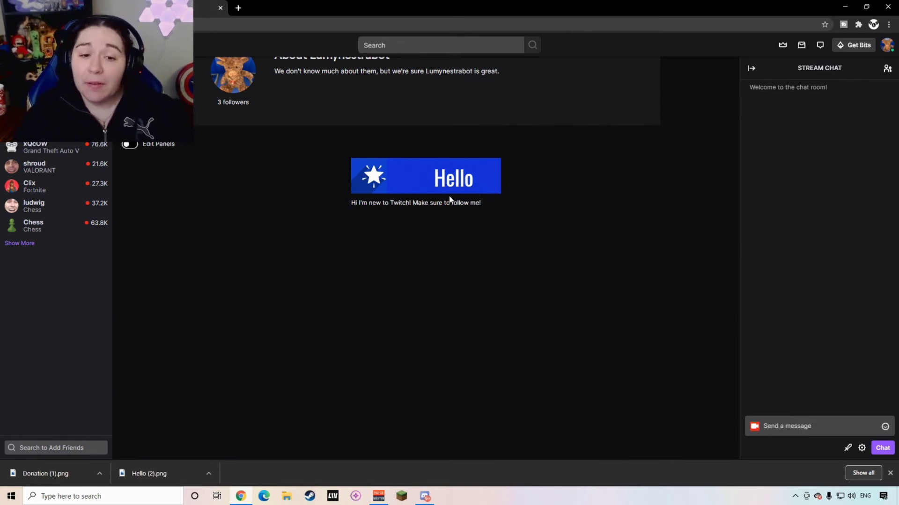
# - Add a new Text or Image panel slot next to the Hello panel
pyautogui.click(131, 145)
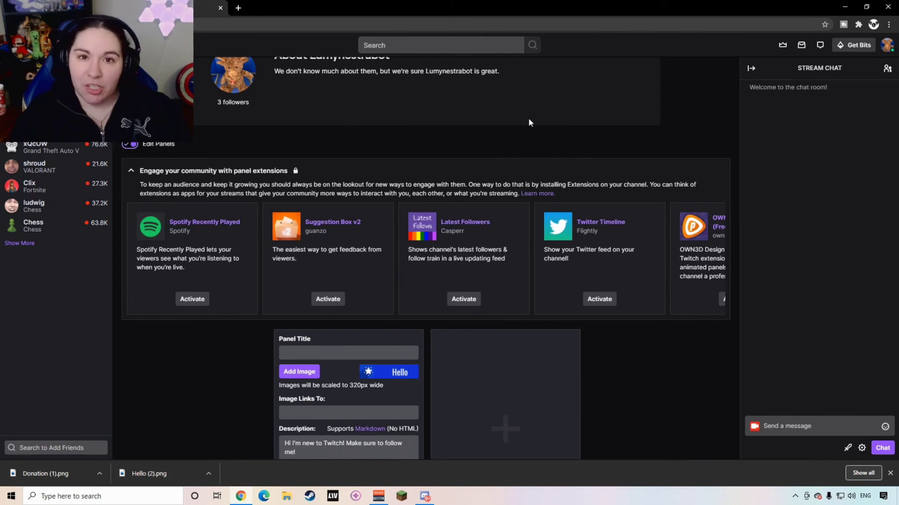
pyautogui.scroll(3, 421, 209)
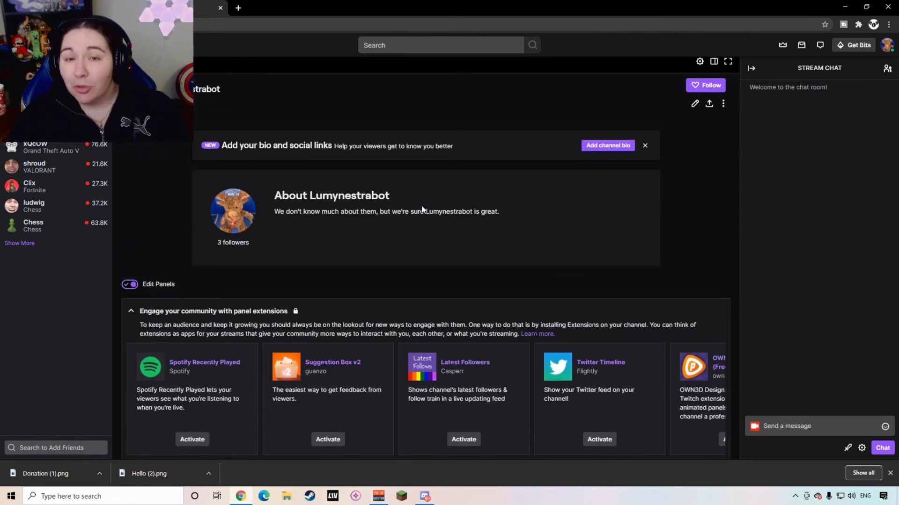
pyautogui.scroll(-5, 422, 209)
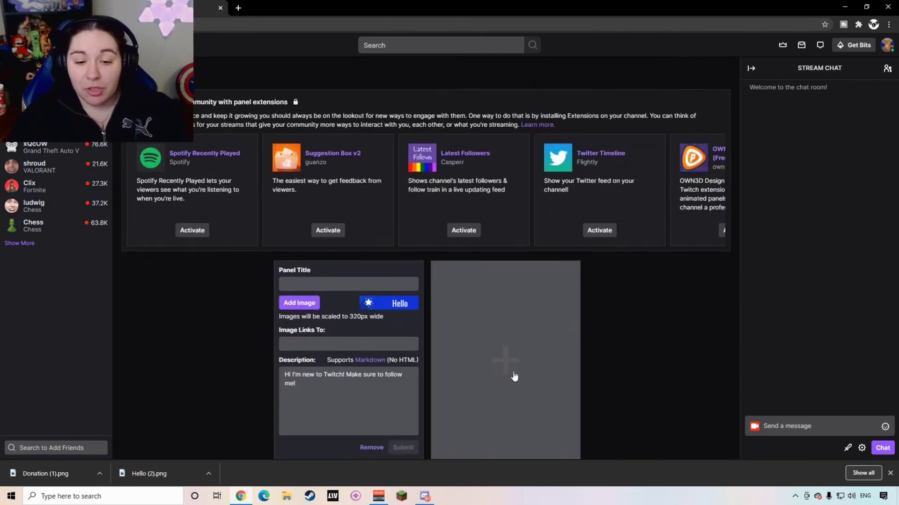
pyautogui.click(506, 335)
pyautogui.click(508, 269)
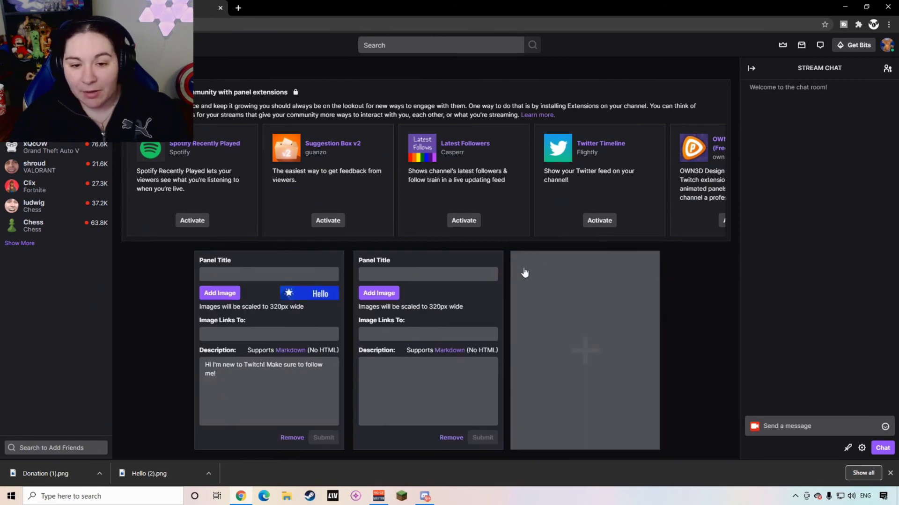
# - Upload and crop the Donation (1).png image for the second panel
pyautogui.click(380, 293)
pyautogui.click(458, 256)
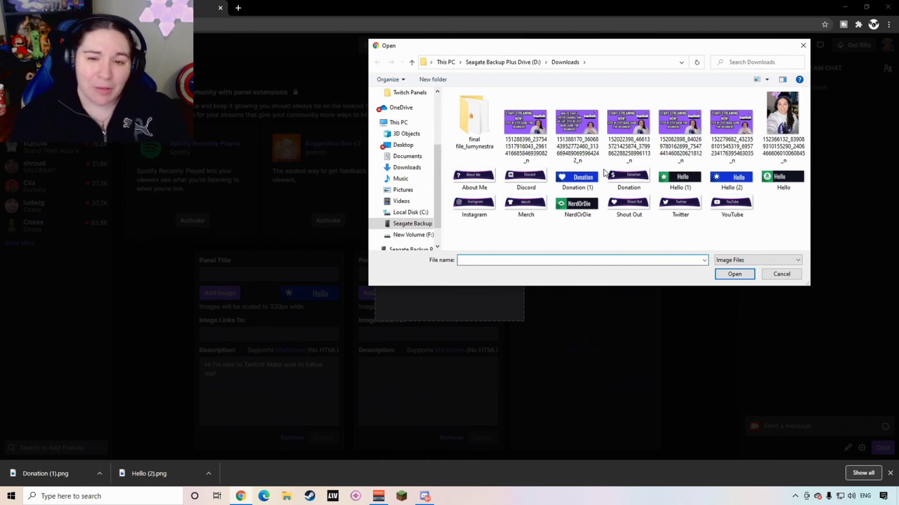
pyautogui.doubleClick(575, 182)
pyautogui.click(440, 269)
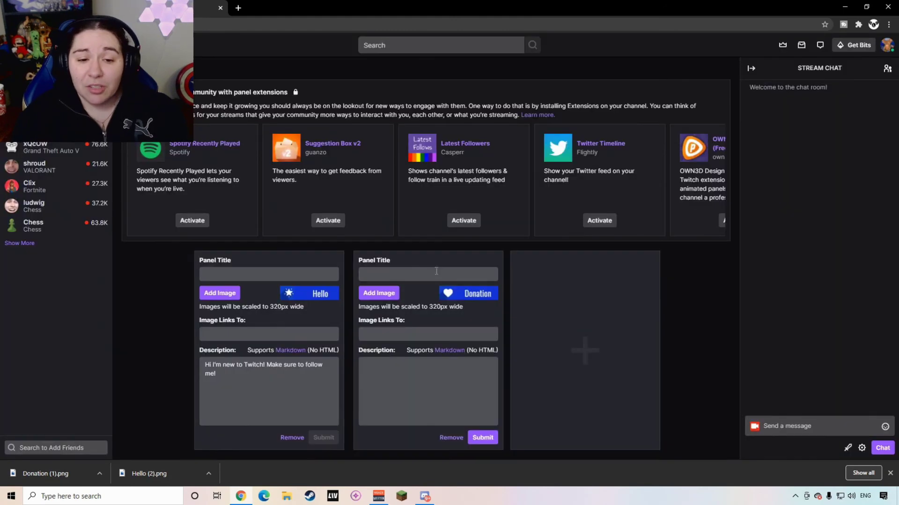
pyautogui.click(428, 334)
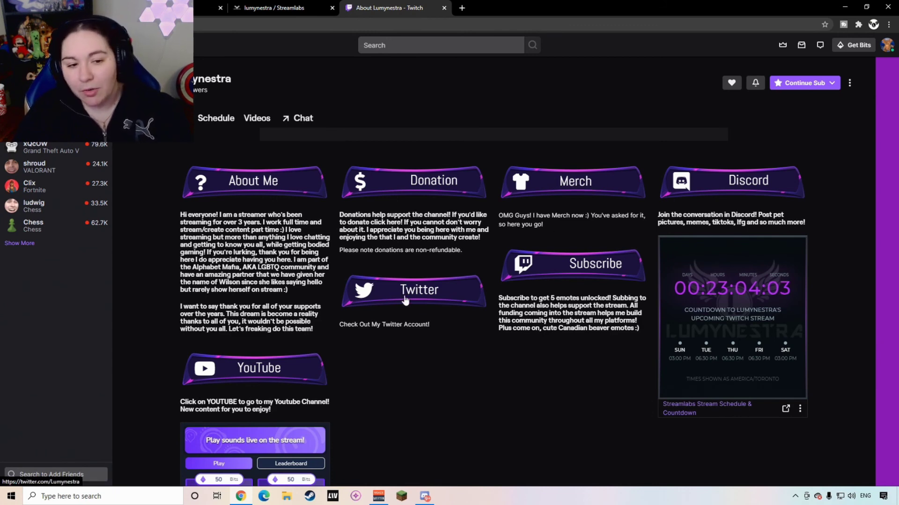
# - Scroll the example channel's About panels down to the YouTube panel and Sound Alerts extension
pyautogui.scroll(-1, 334, 345)
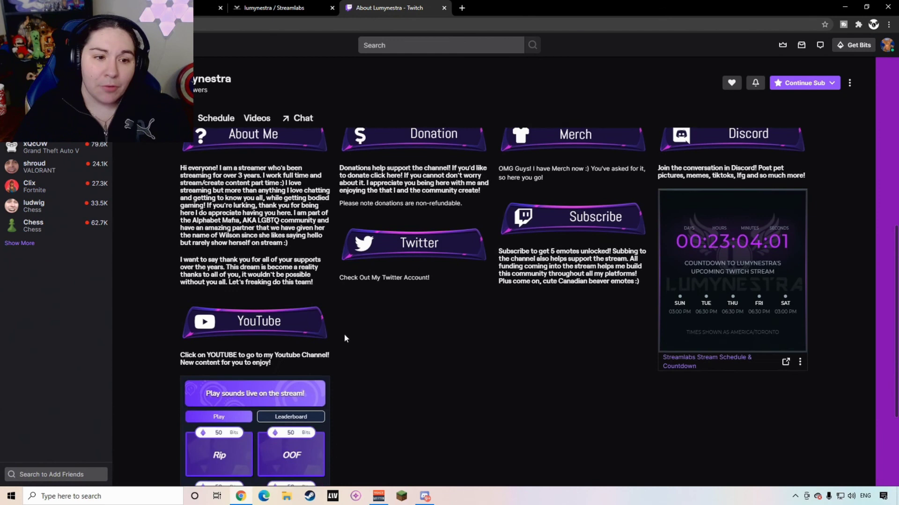
pyautogui.scroll(1, 401, 334)
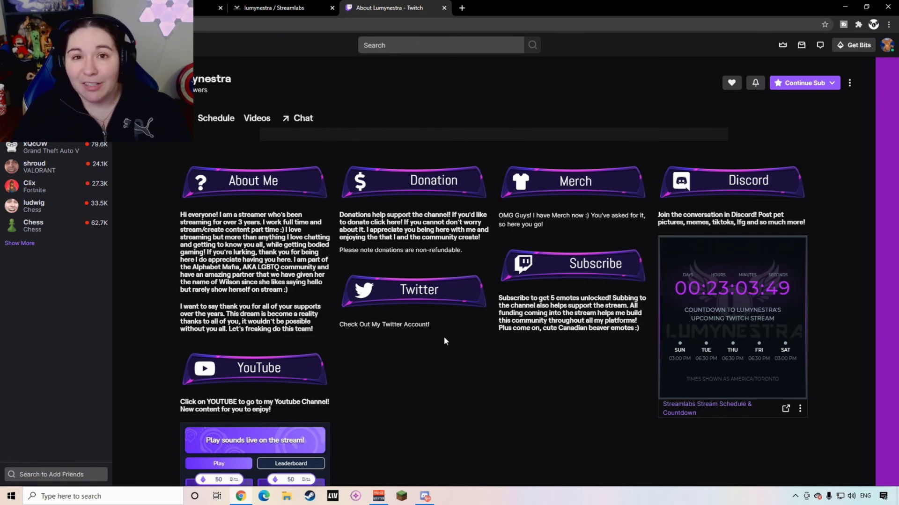
pyautogui.scroll(-1, 443, 341)
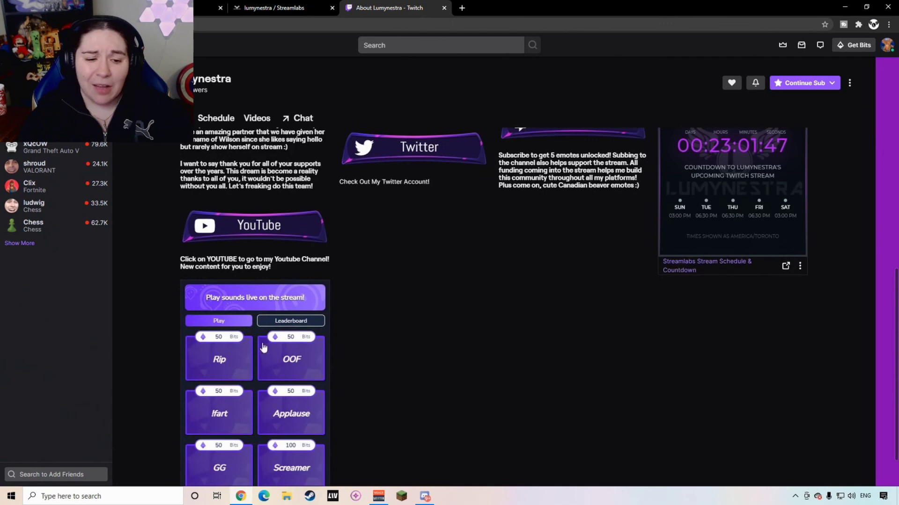
pyautogui.scroll(-1, 243, 342)
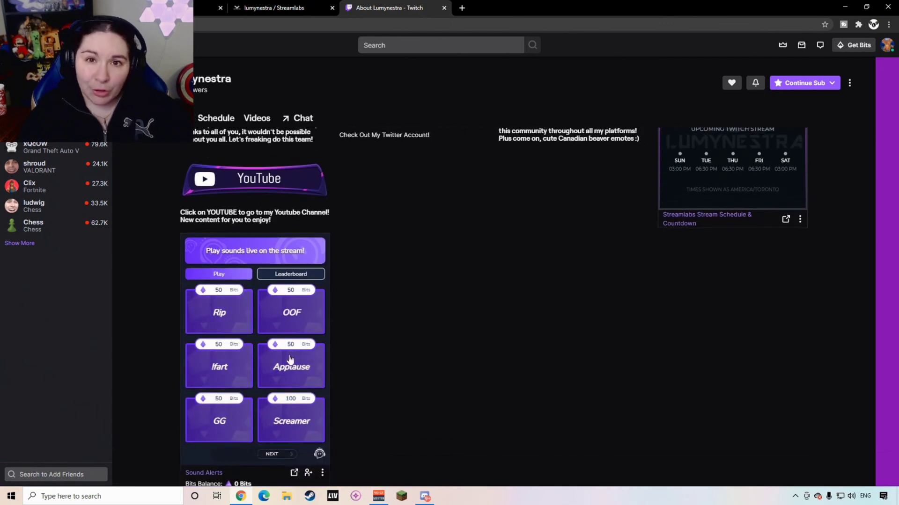